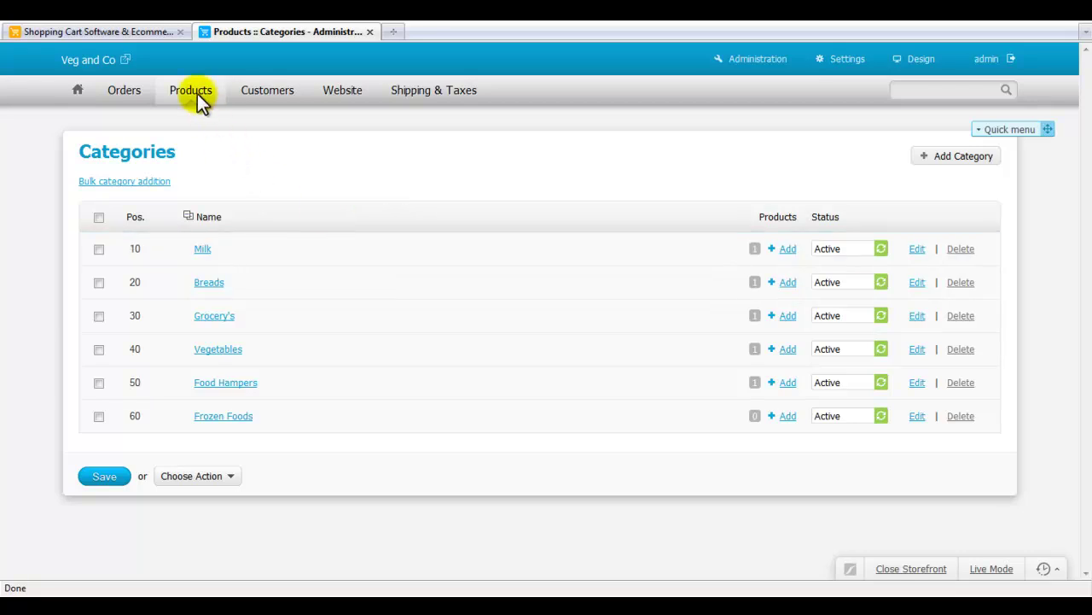
- Open the store's product list and start adding a new product
mouse_move(198, 100)
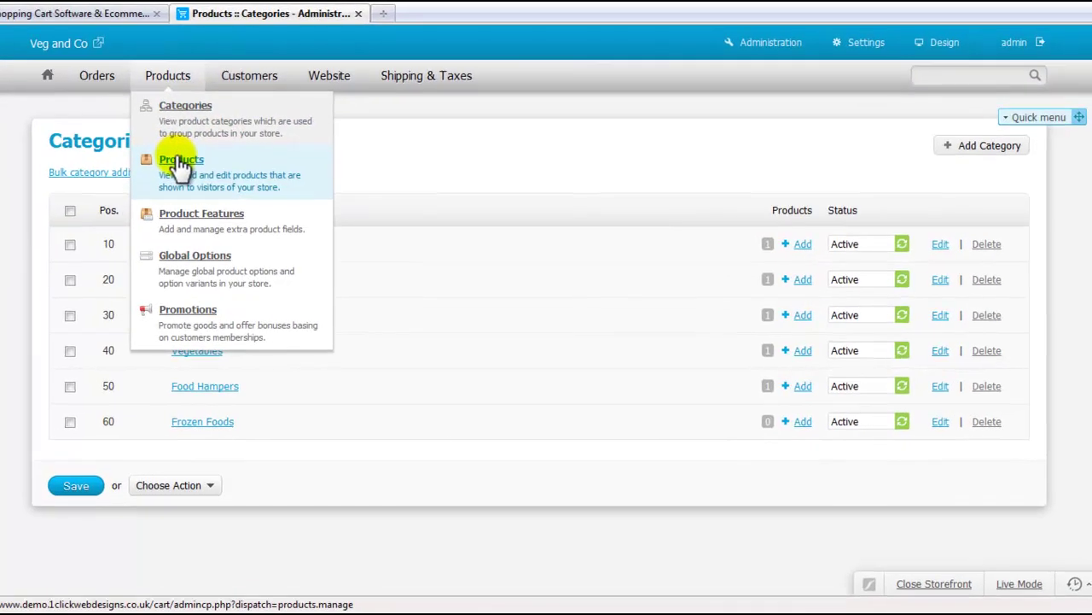
click(181, 167)
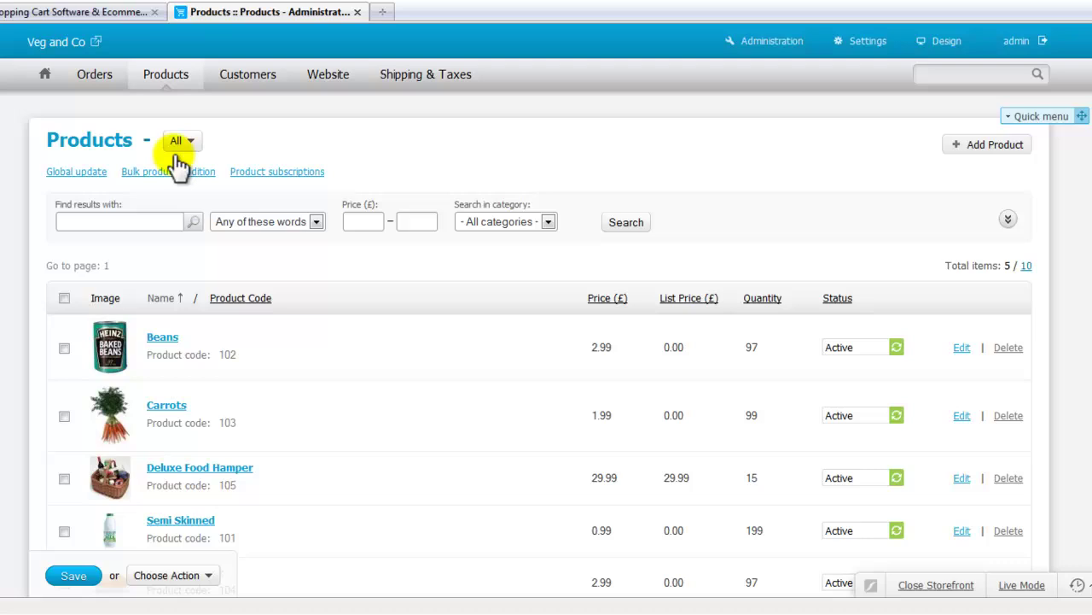
scroll(409, 410, down, 2)
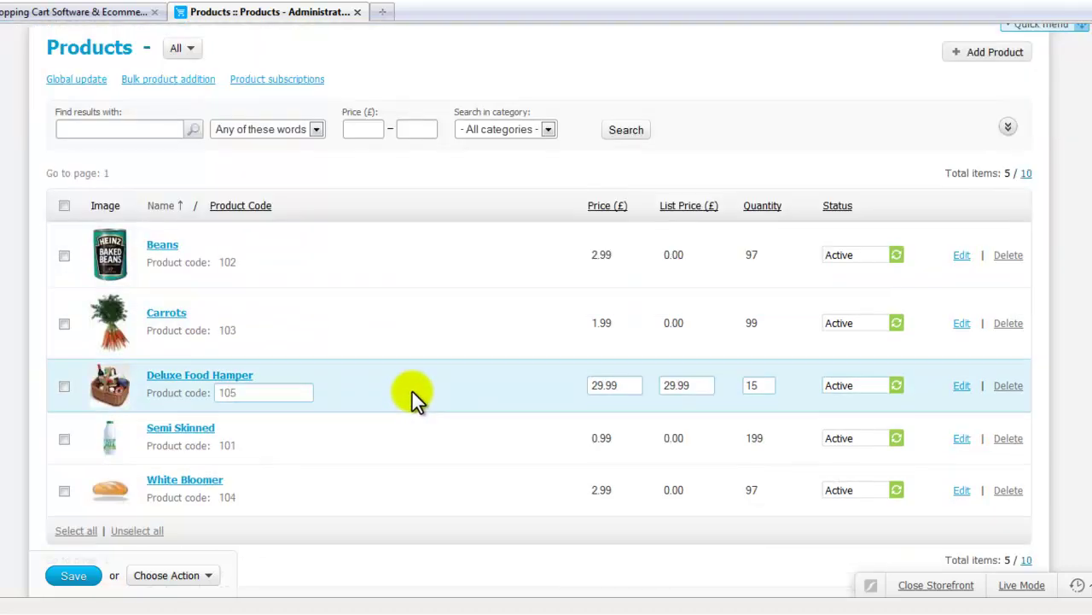
scroll(290, 483, up, 2)
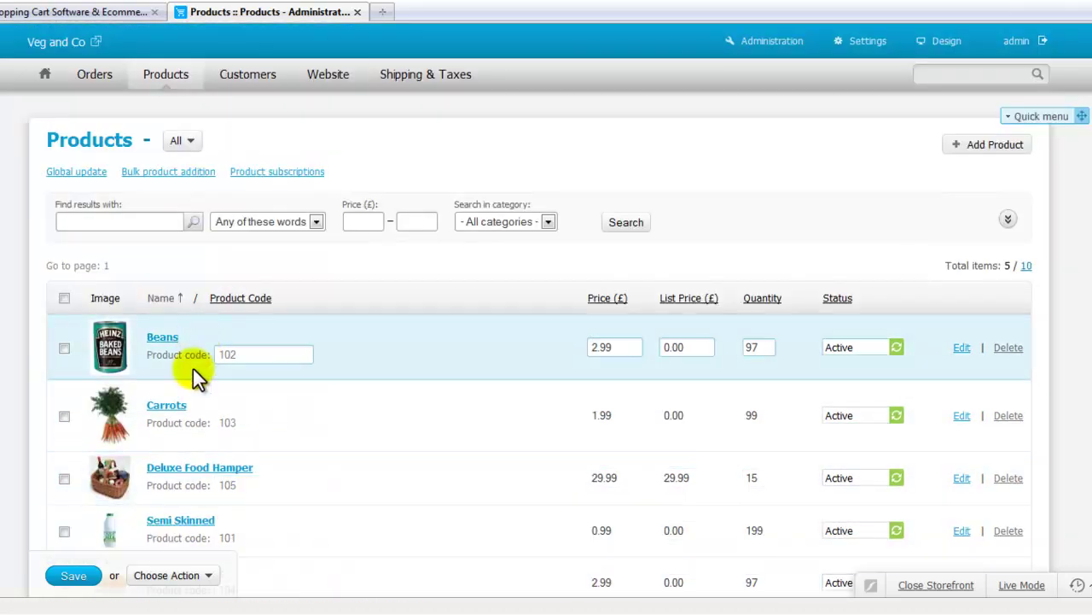
scroll(195, 392, down, 2)
scroll(604, 252, up, 2)
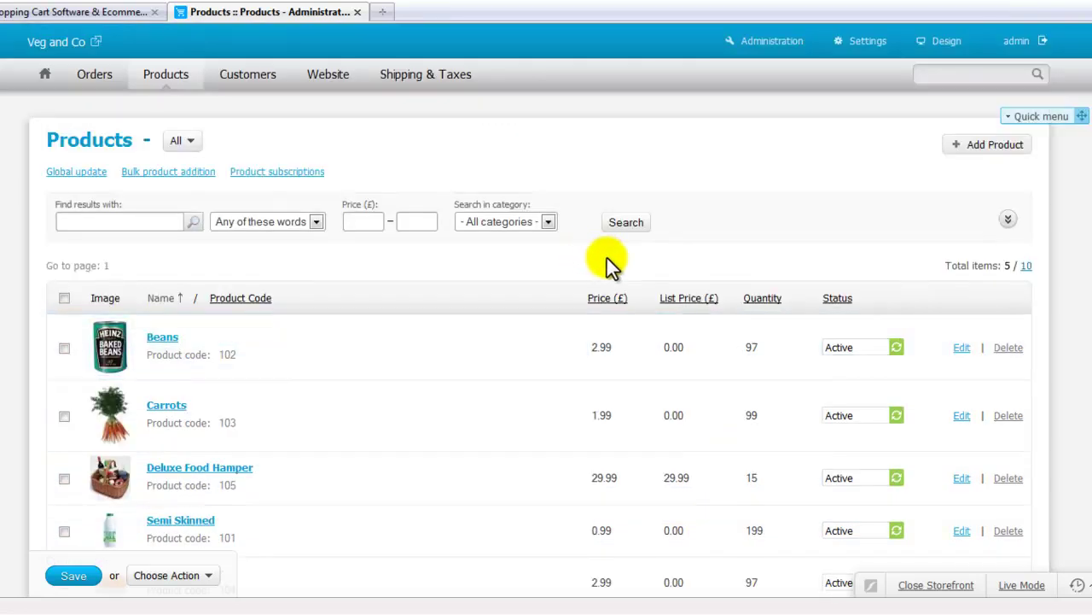
click(982, 152)
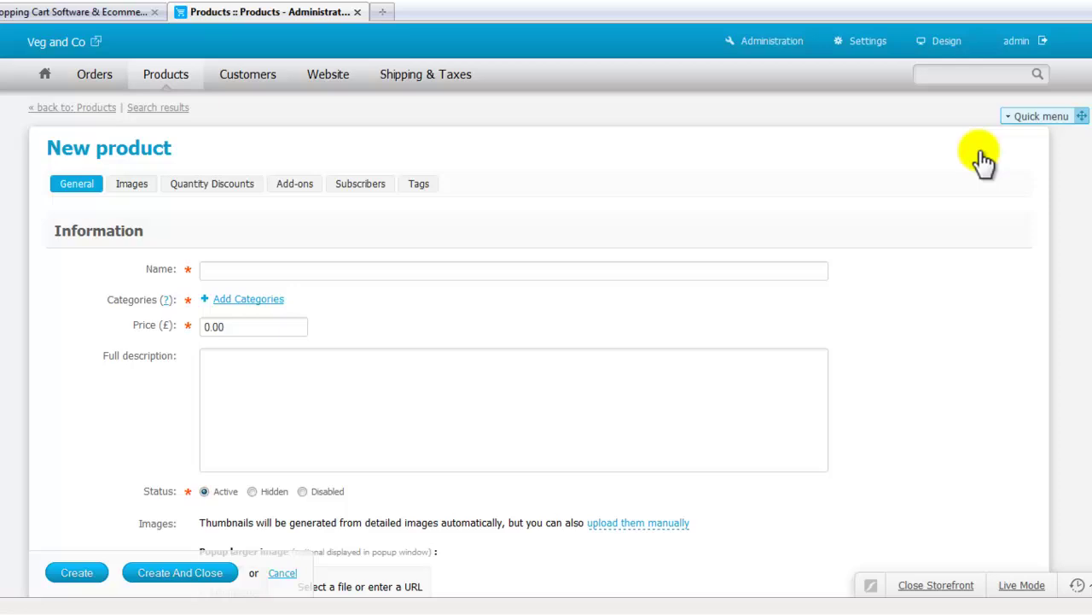
- Name the new product "Fish Fingers"
click(290, 271)
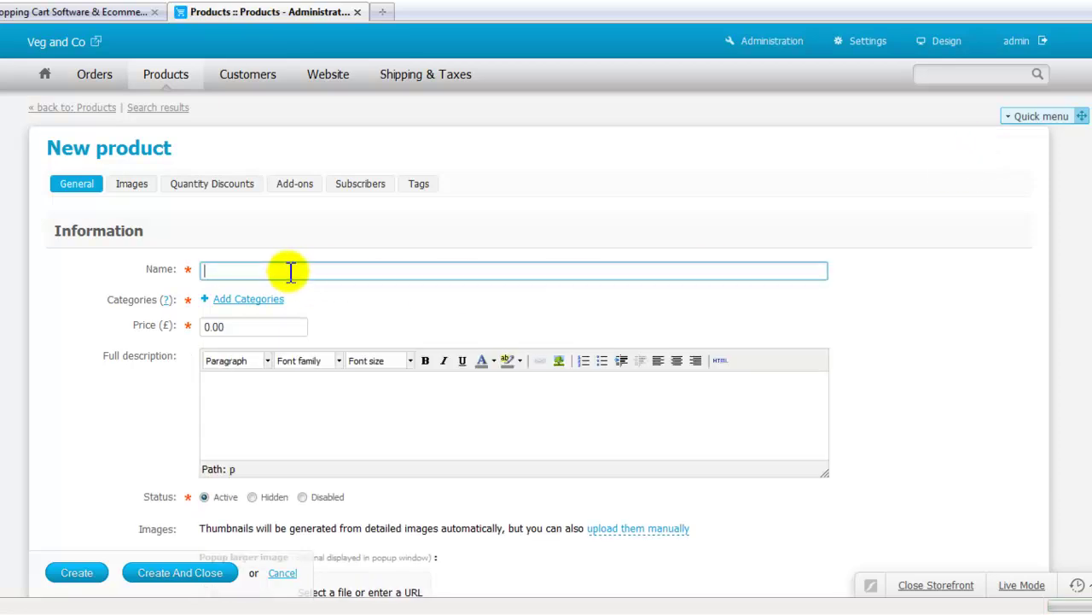
text(Fish)
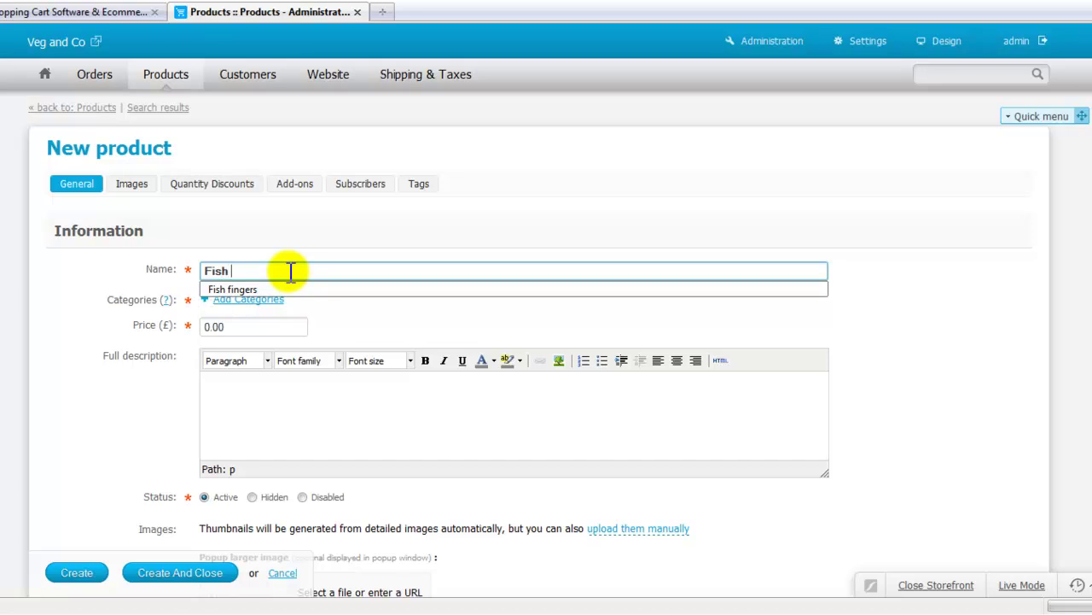
text( Fingers)
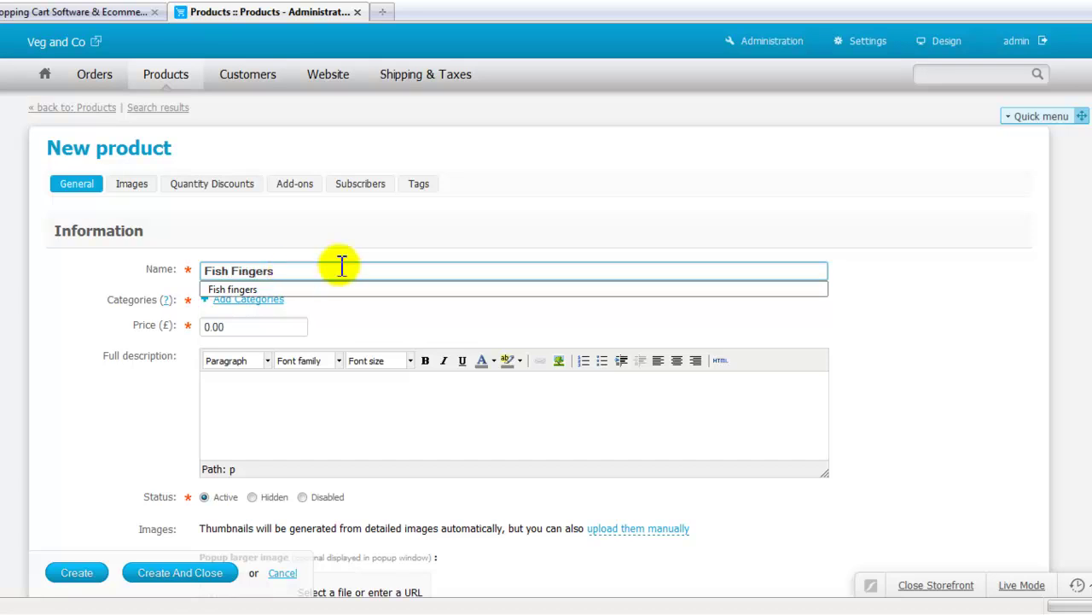
click(443, 252)
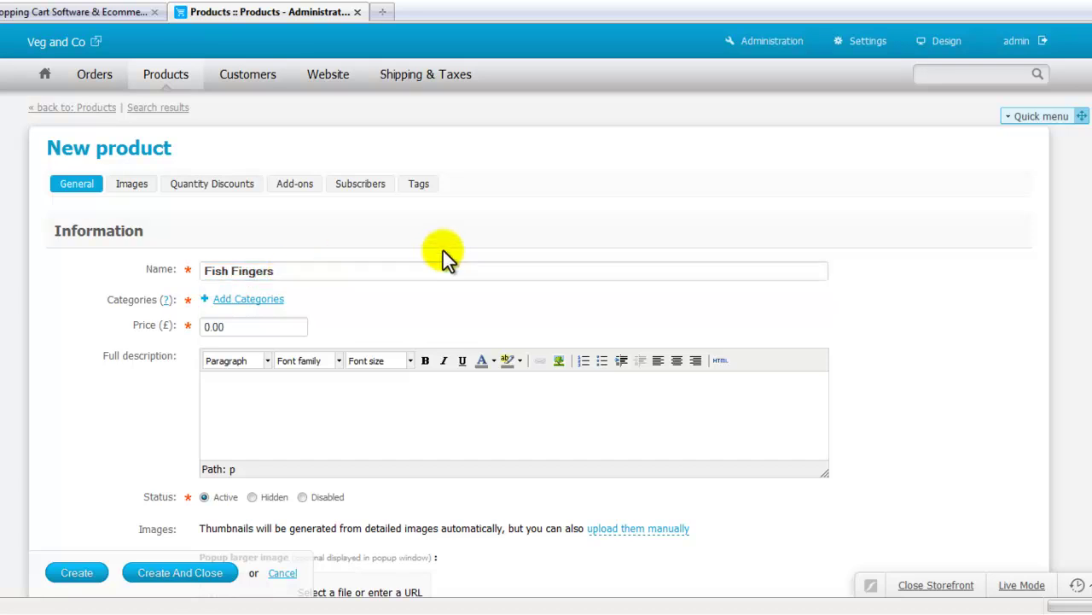
- Assign the new product to the Frozen Foods category
click(253, 301)
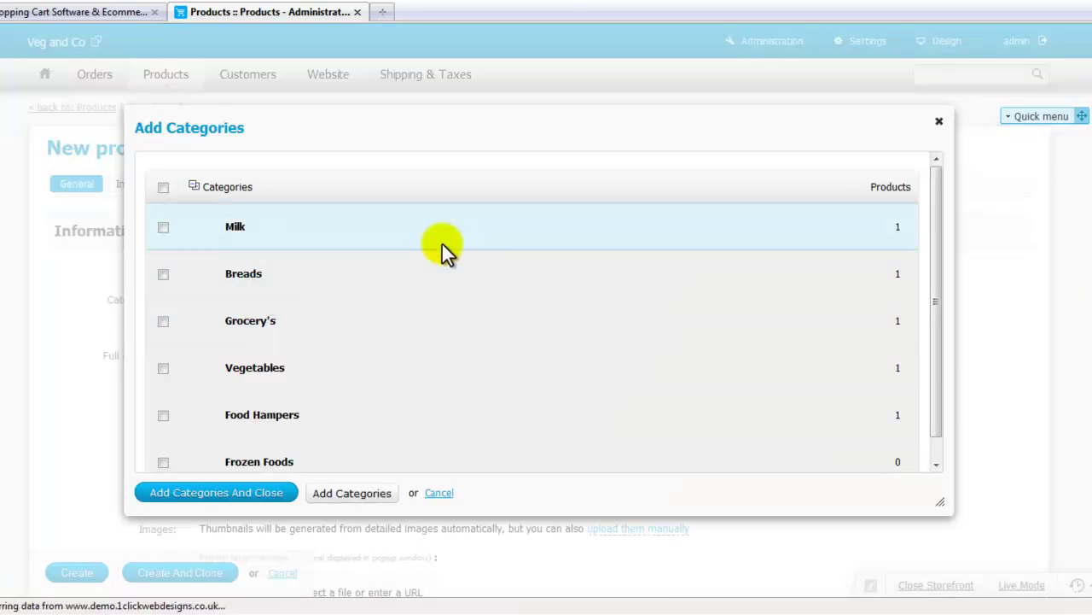
drag(937, 230, 936, 283)
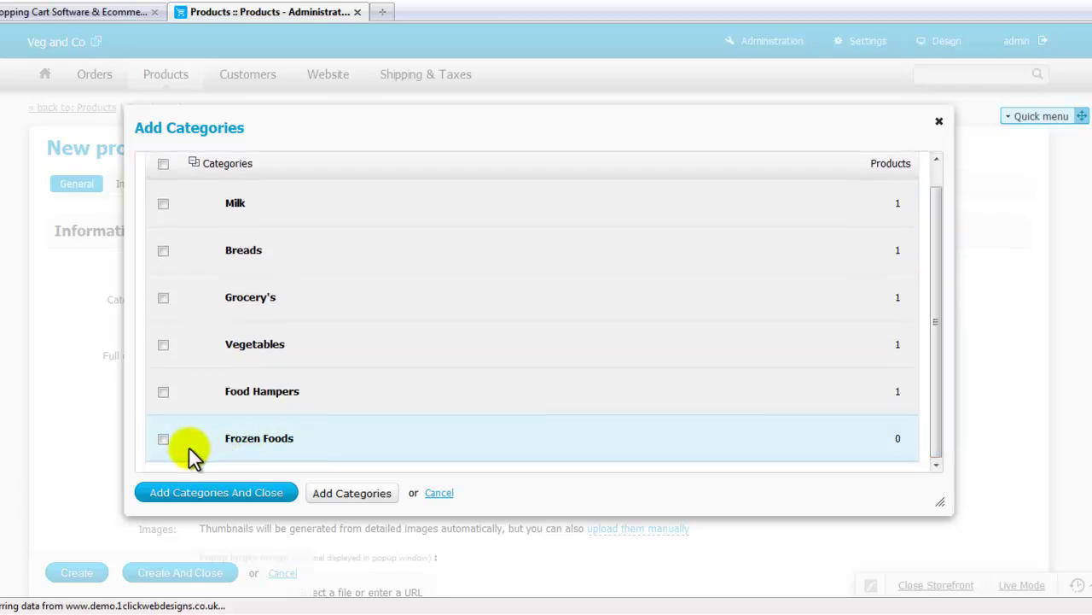
click(163, 440)
click(240, 502)
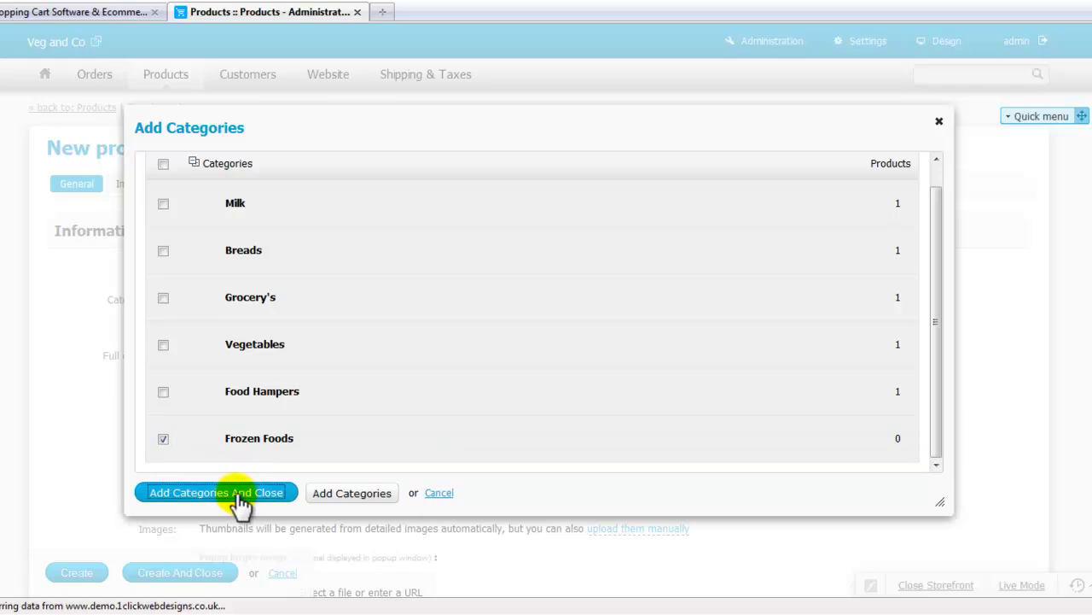
- Set the product's selling price to £1.99 in the general information
drag(254, 345, 188, 343)
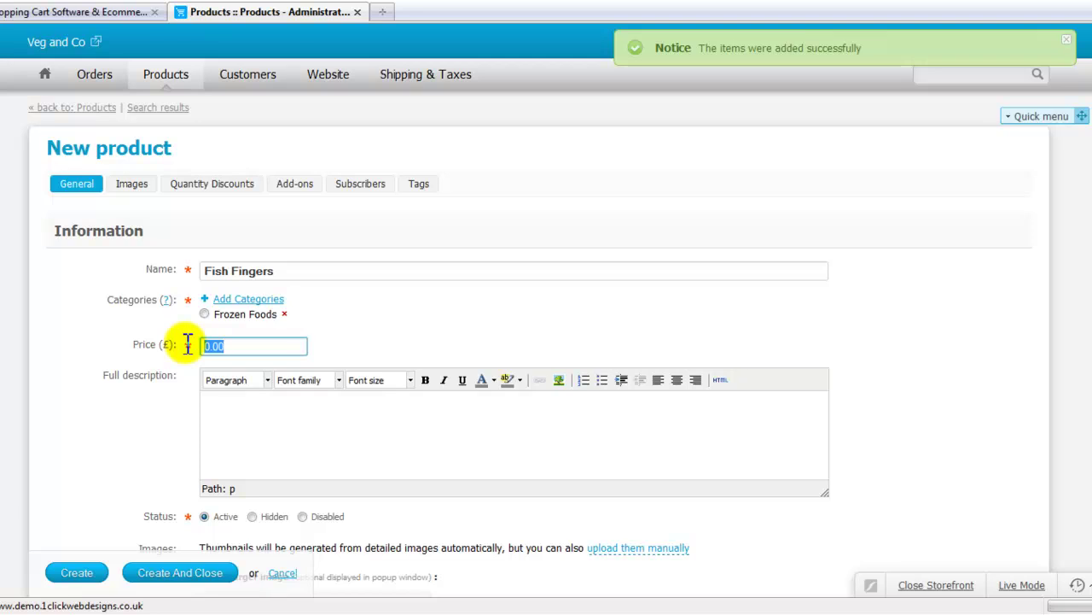
text(1.99)
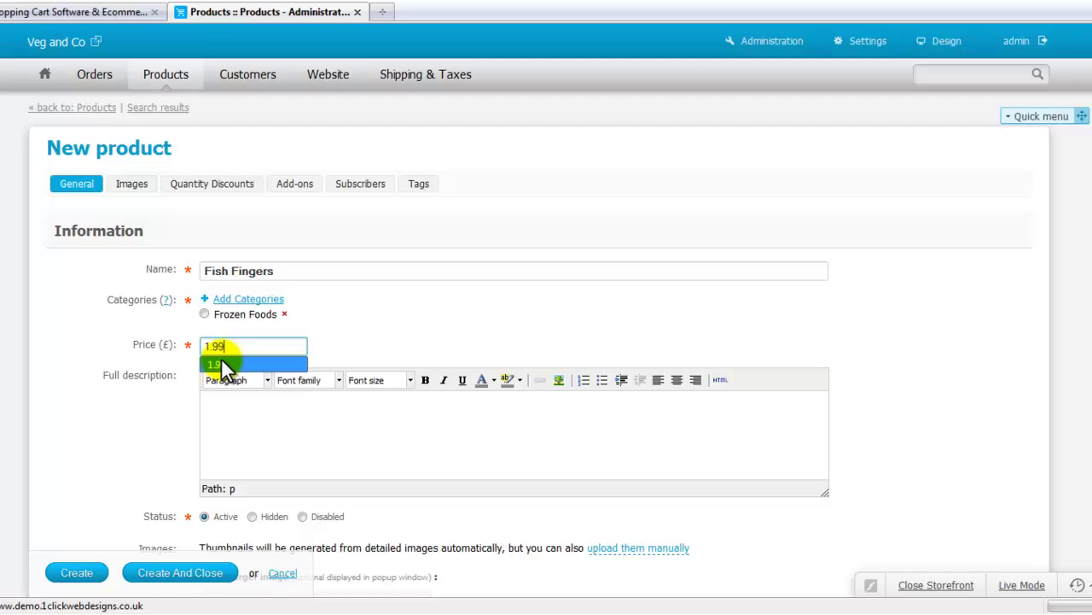
click(223, 365)
- Enter the full description "Birds eye fish fingers box of 8." for the product
click(231, 421)
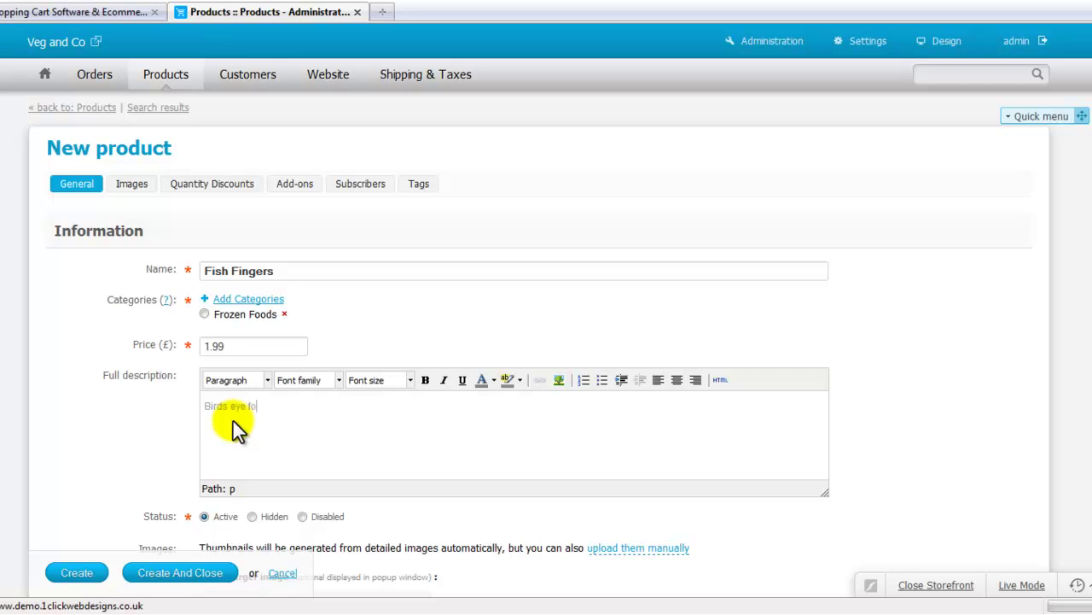
text(Birds eye fish fingers bn)
key(BackSpace)
text(ox of 8.)
- Attach the local file fishfingers.jpg as the product's larger popup image
scroll(274, 350, down, 1)
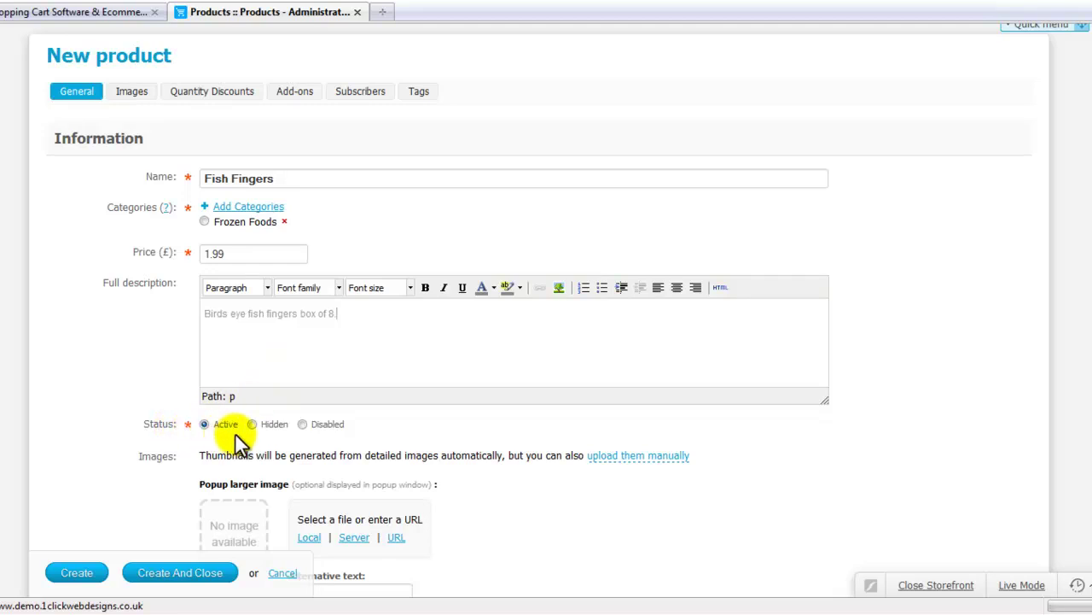
scroll(723, 400, down, 1)
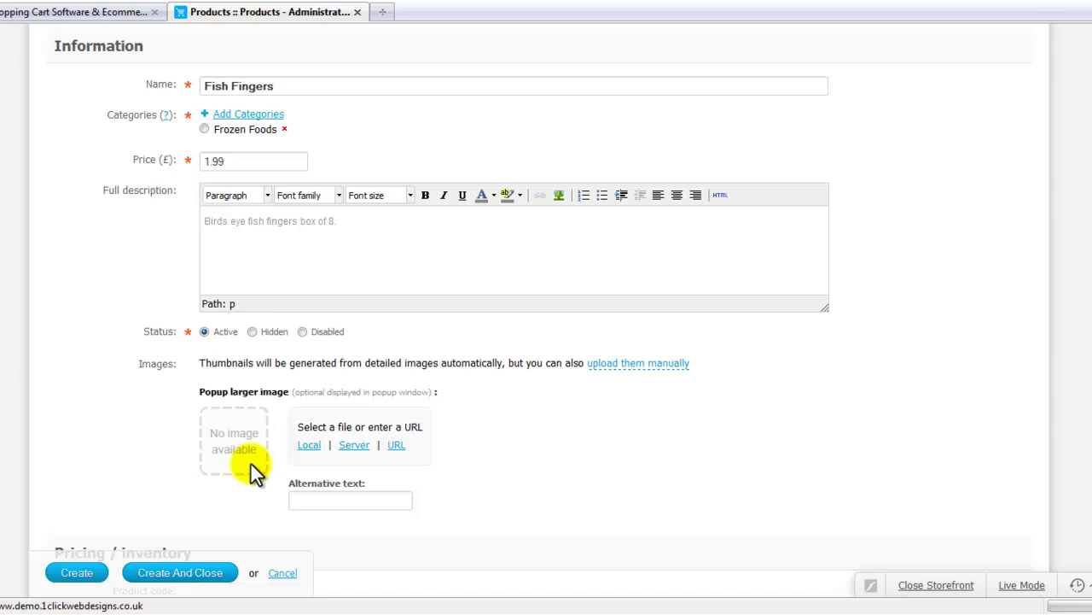
click(309, 444)
double_click(145, 85)
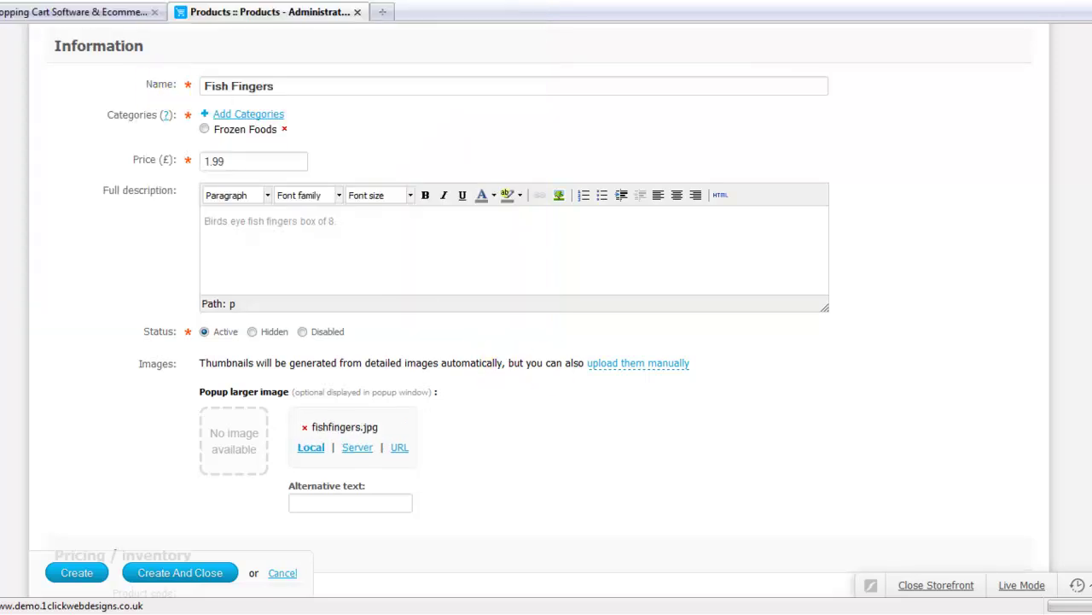
- Set the popup image's alternative text to "Fish Fingers"
scroll(501, 367, down, 3)
scroll(539, 311, down, 1)
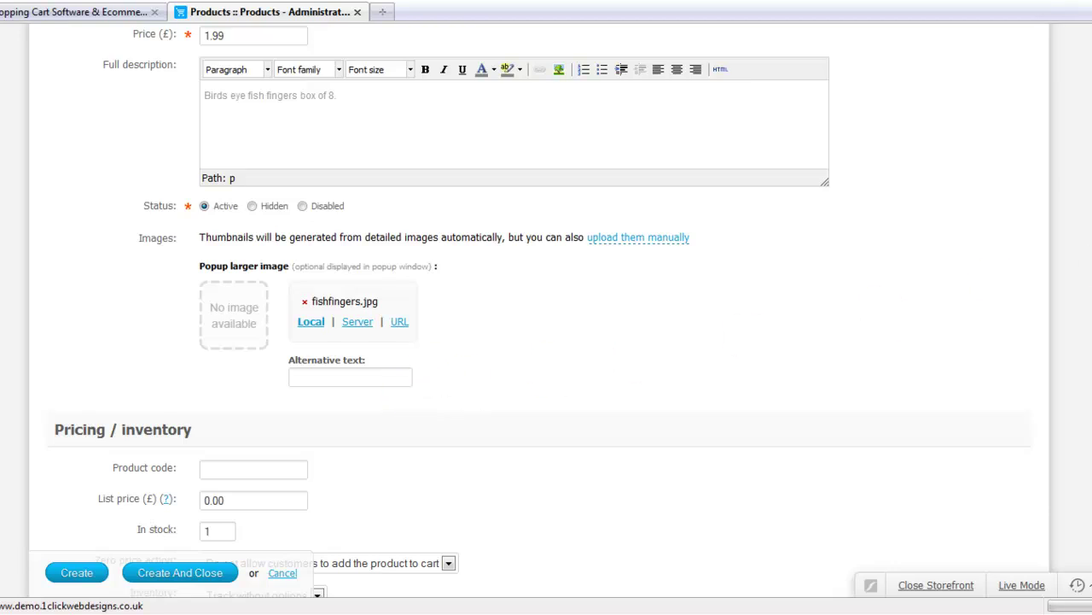
scroll(434, 378, down, 2)
click(320, 305)
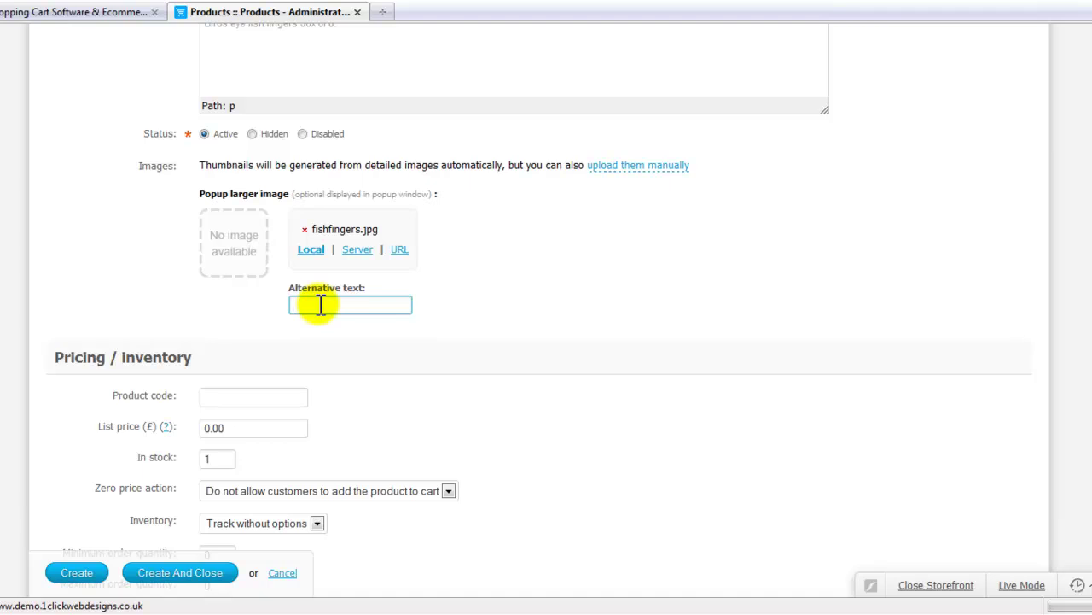
text(Fi)
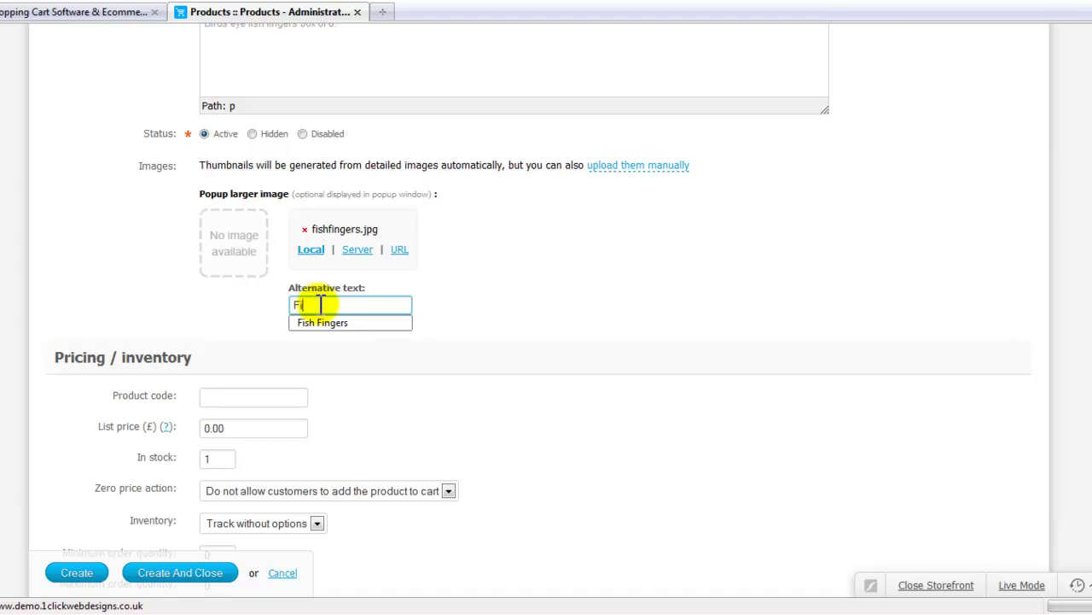
text(sh Fingers)
key(Down)
key(Return)
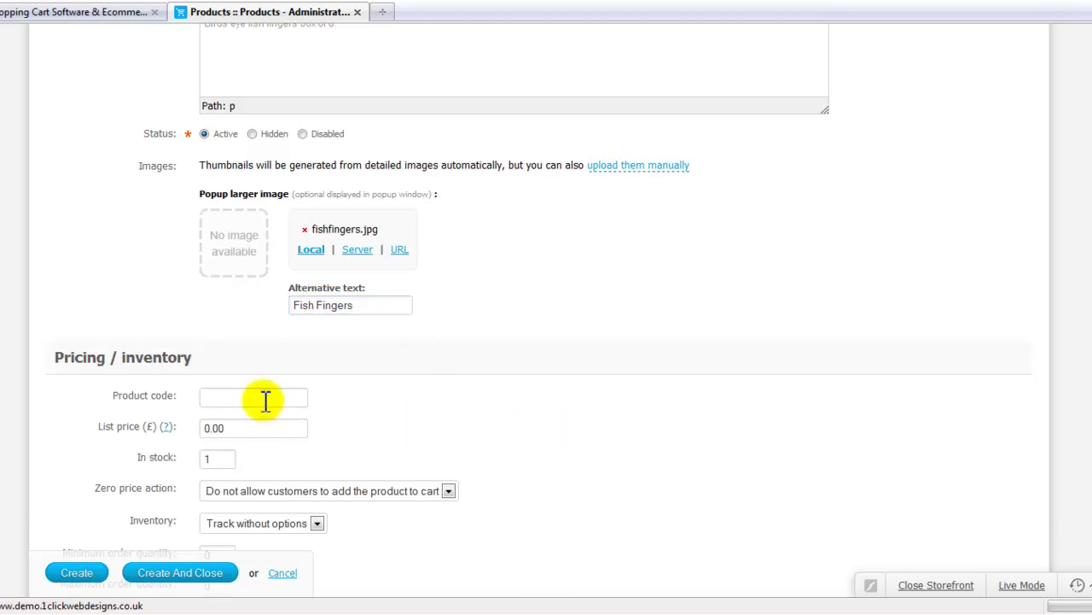
- Set the product code to 106 in the pricing and inventory section
click(265, 398)
scroll(327, 302, down, 3)
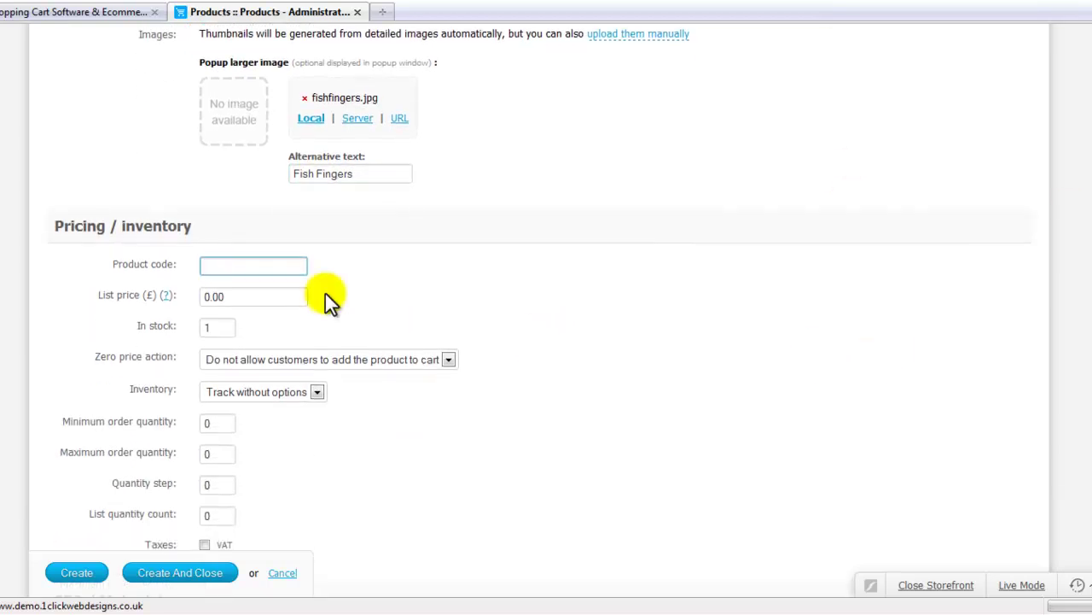
click(235, 265)
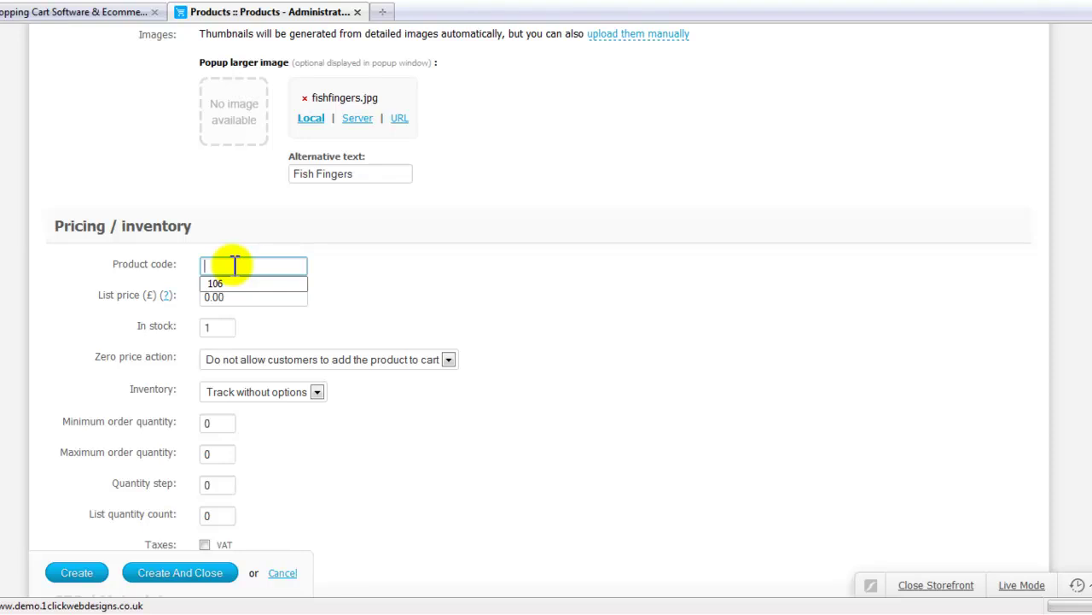
text(106)
click(234, 281)
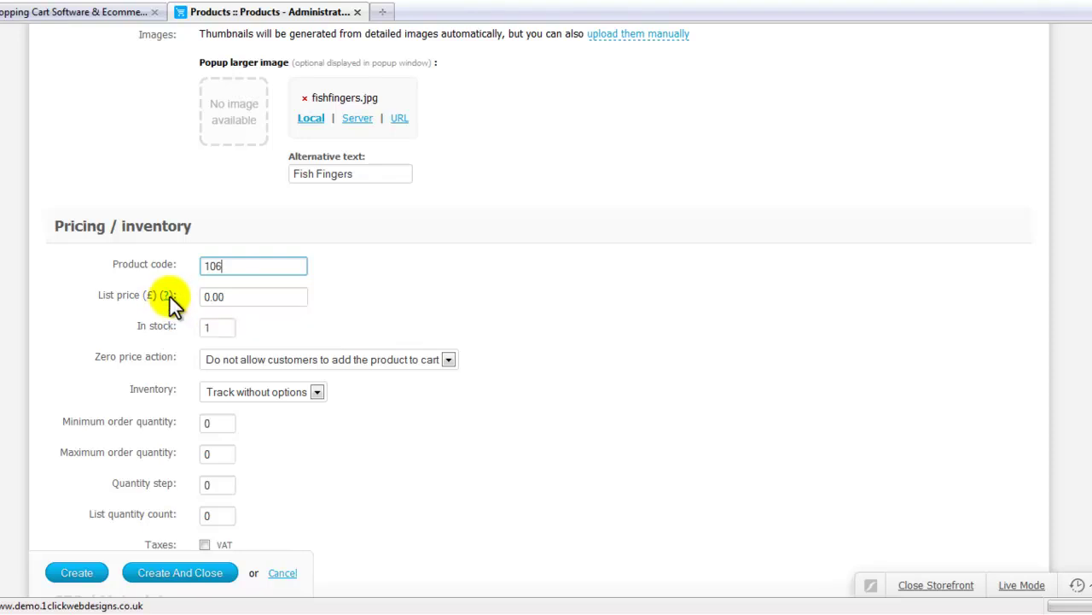
- Set the manufacturer's list price to £1.99
mouse_move(168, 297)
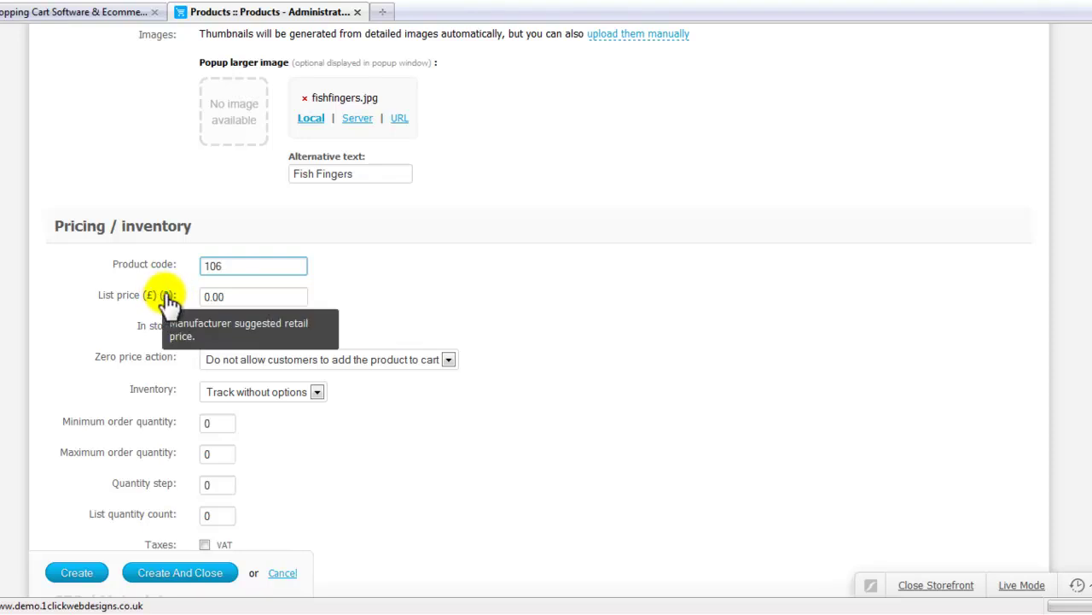
drag(244, 298, 159, 294)
text(1)
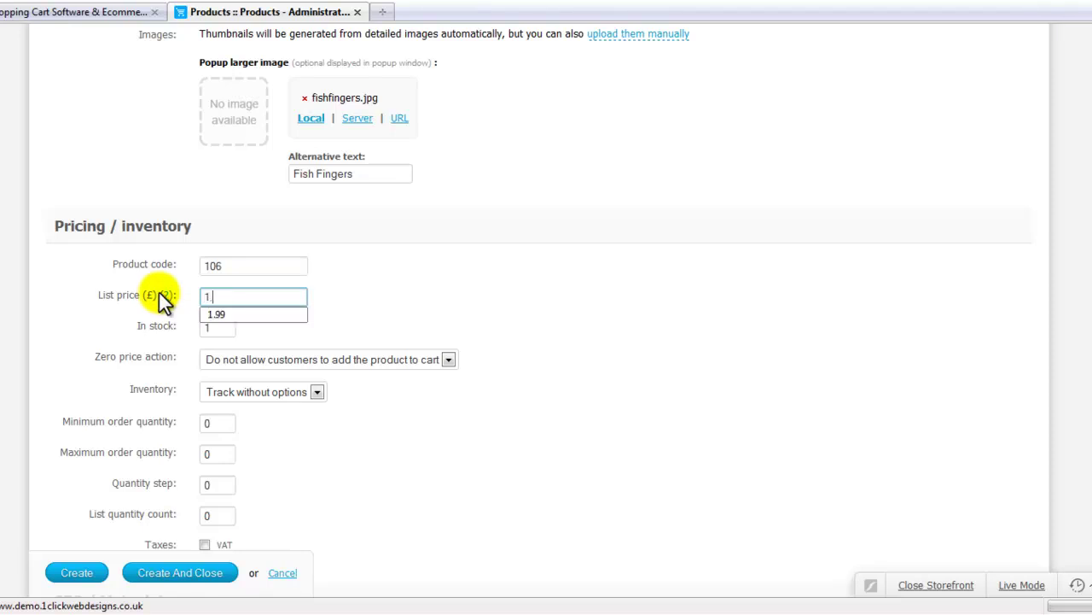
text(.99)
click(398, 282)
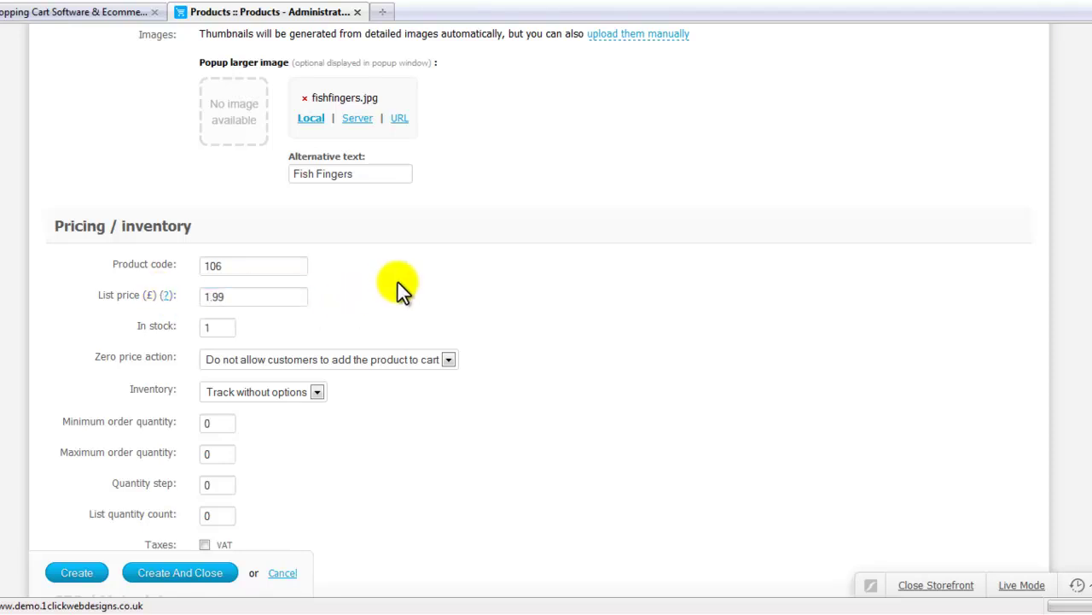
- Set the quantity in stock to 10 and apply the VAT tax to the product
double_click(229, 330)
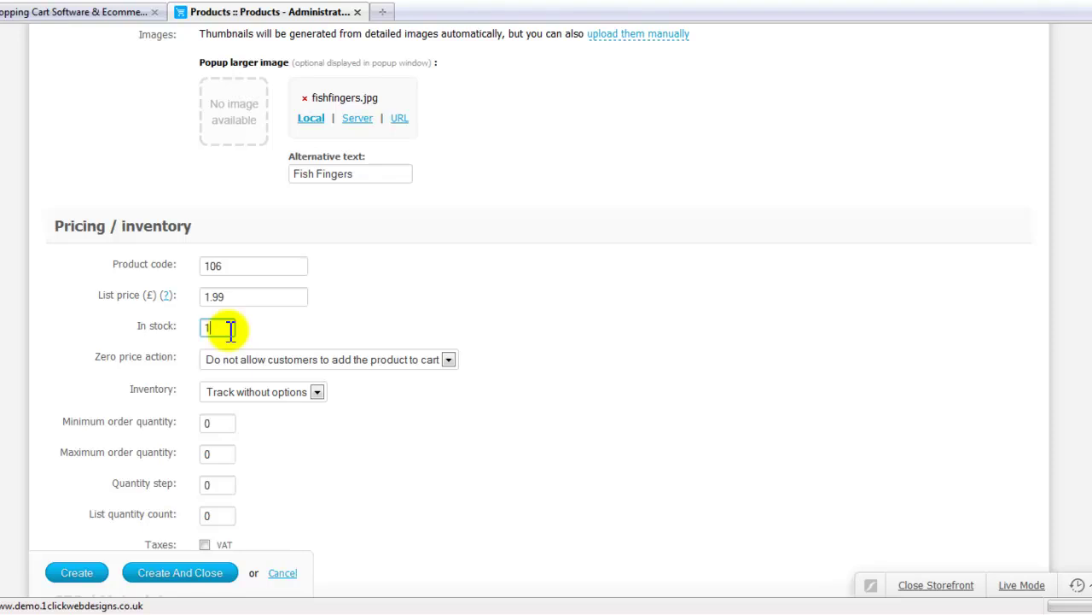
text(0)
click(600, 299)
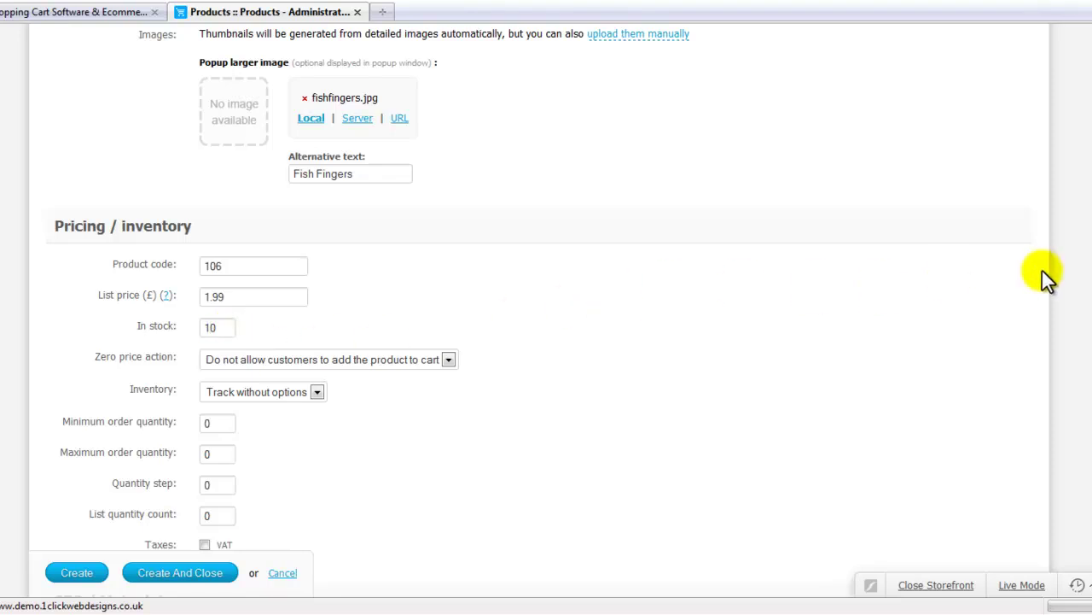
scroll(444, 442, down, 3)
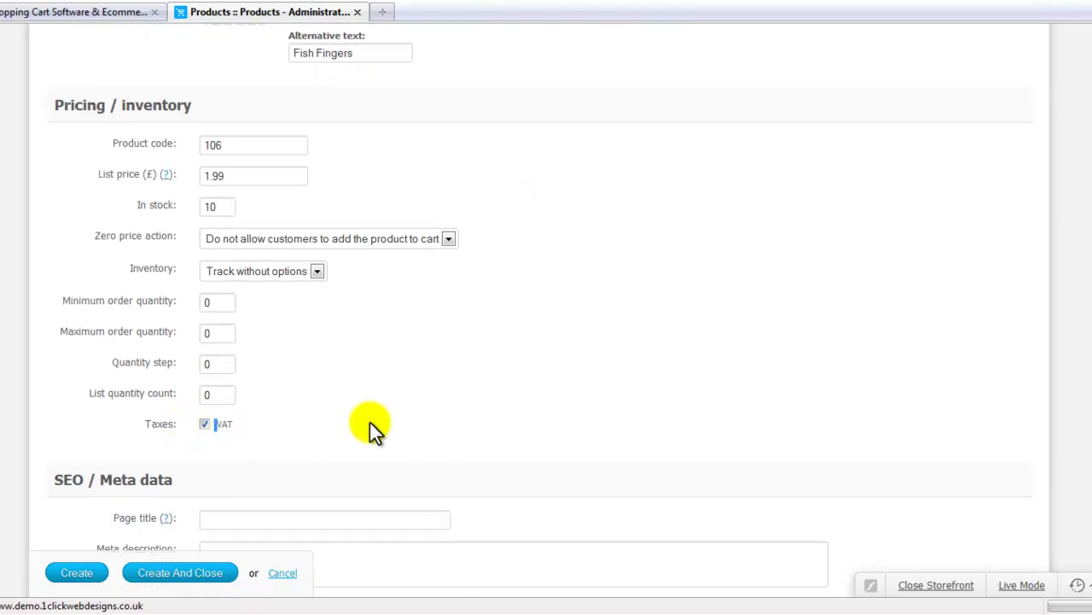
- Set the product's SEO page title to "Birds eye fish fingers"
scroll(370, 422, down, 4)
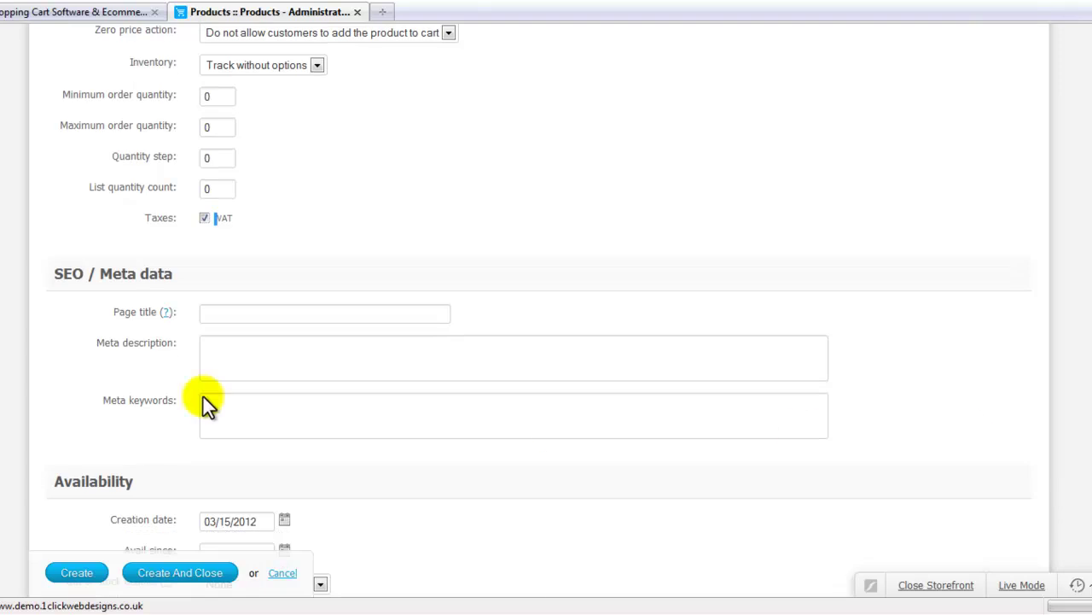
click(215, 311)
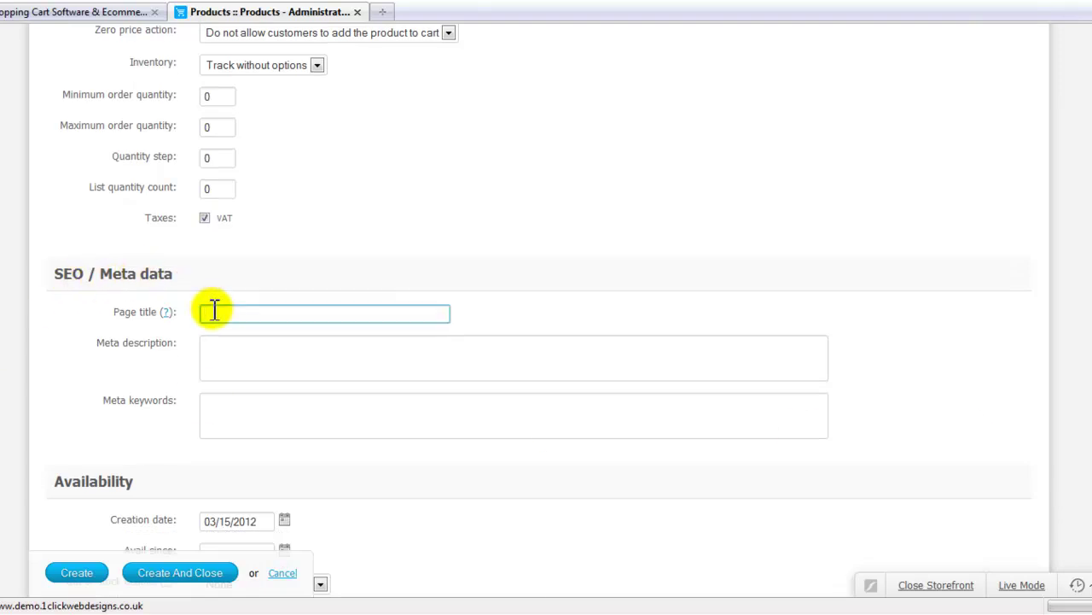
text(Birds )
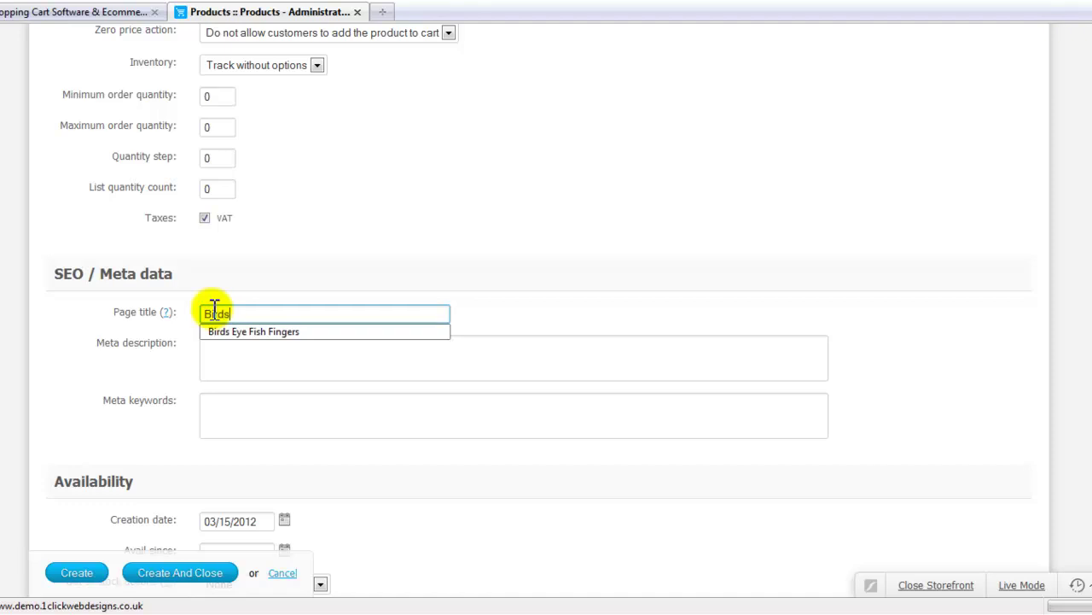
text(Y)
key(BackSpace)
text(eye Fi)
key(BackSpace)
key(BackSpace)
text(fish fingers)
- Enter the product's meta description as "a pack of birds eye fish fingers"
click(220, 358)
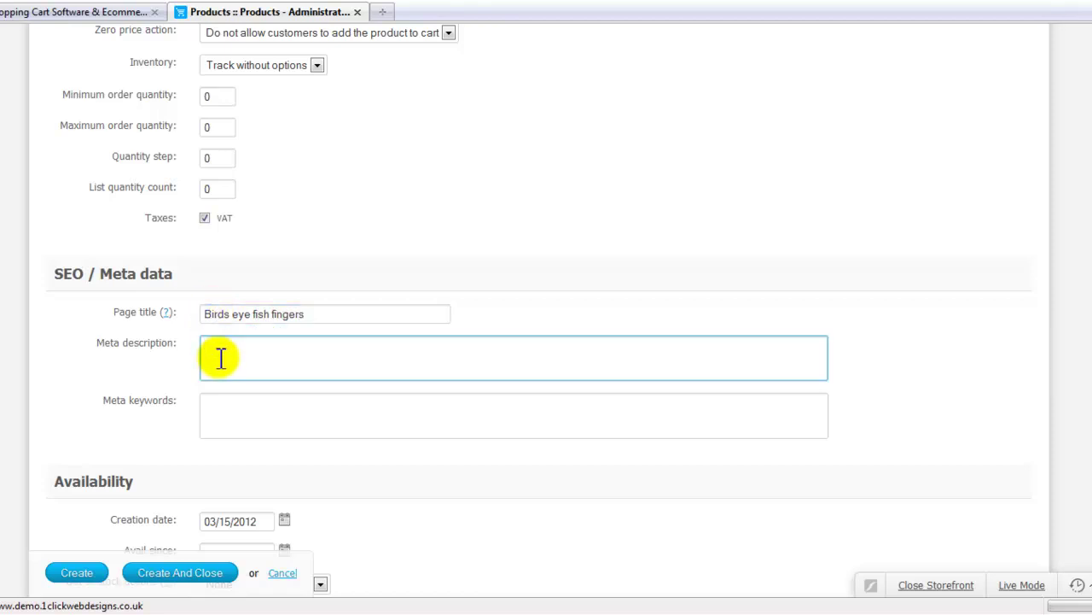
text(a pack of birds eye fish)
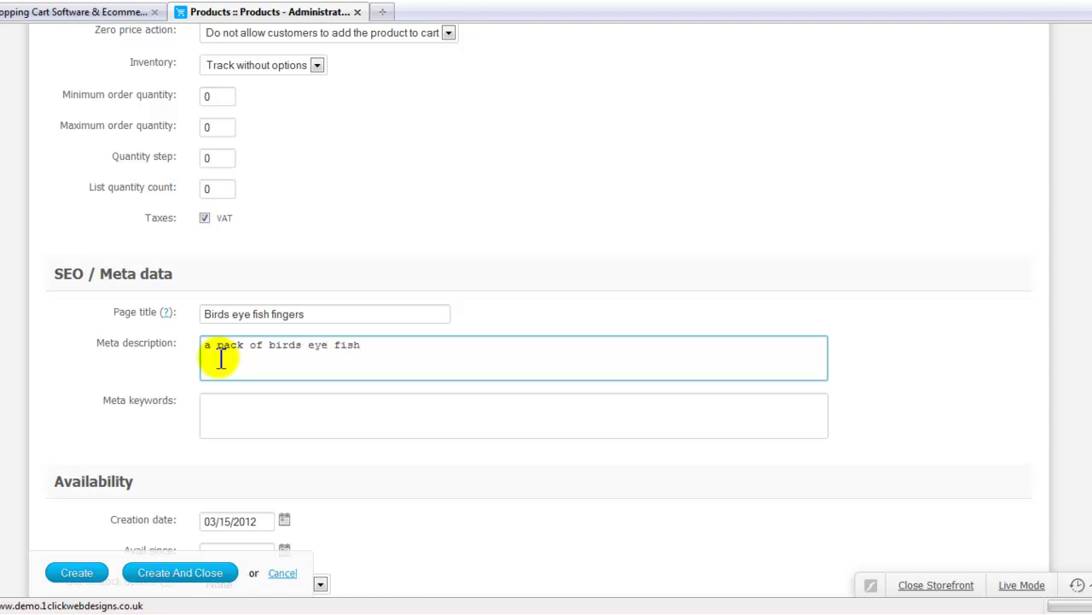
text(fingers)
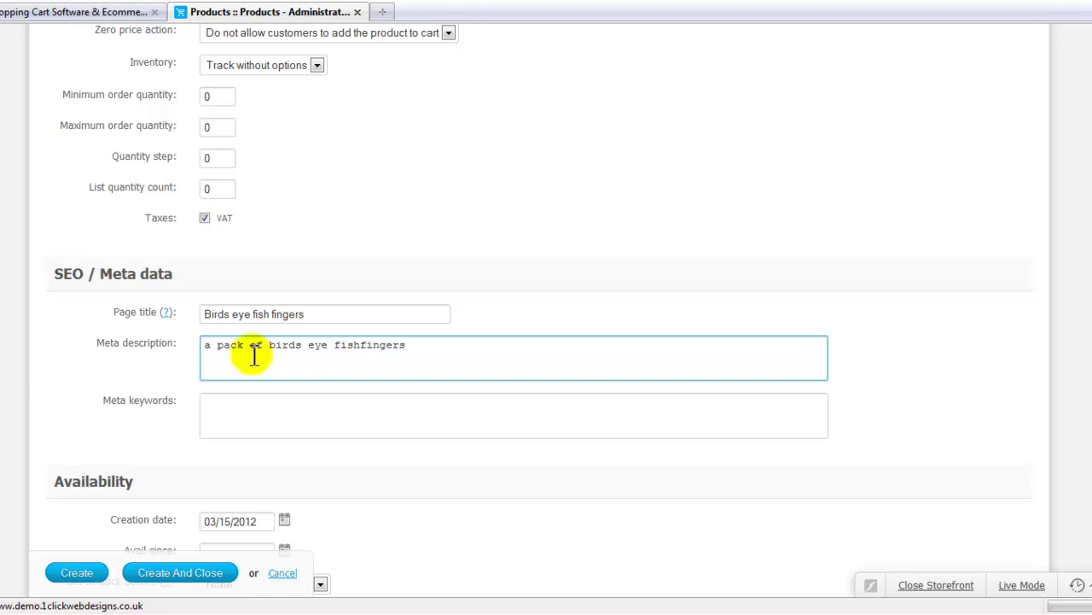
click(367, 344)
click(435, 350)
- Create the product, closing its form, and review the Fish Fingers entry in the products list
scroll(657, 426, down, 1)
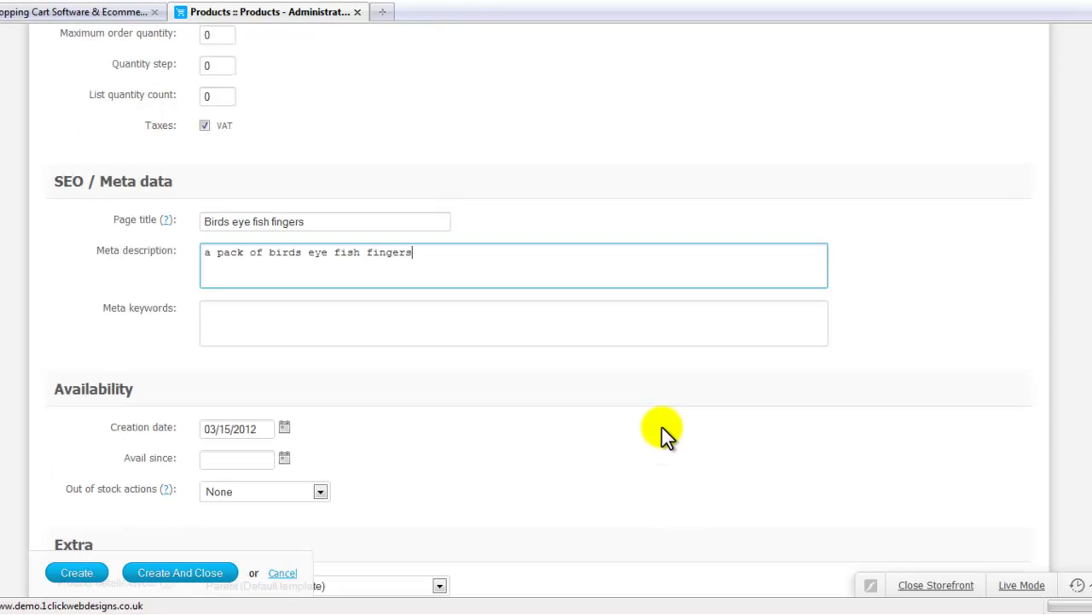
scroll(662, 426, down, 3)
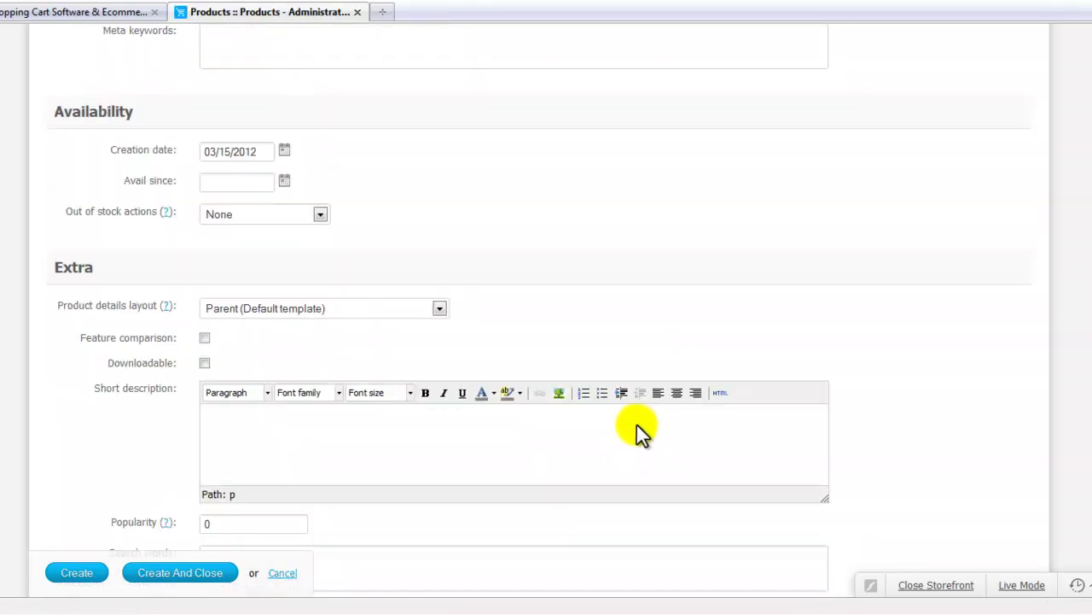
scroll(637, 424, down, 2)
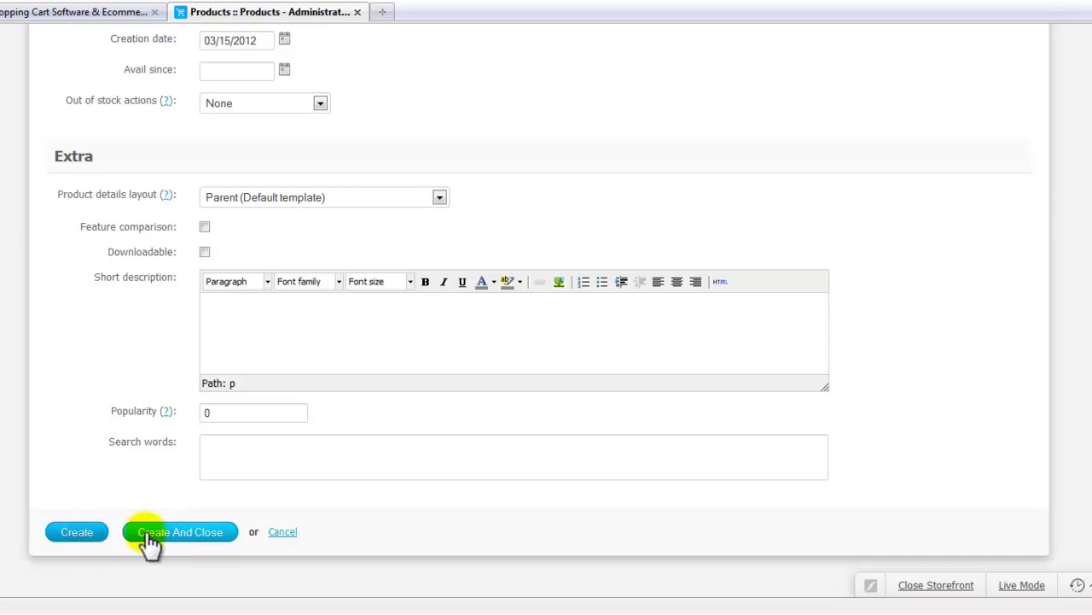
click(148, 535)
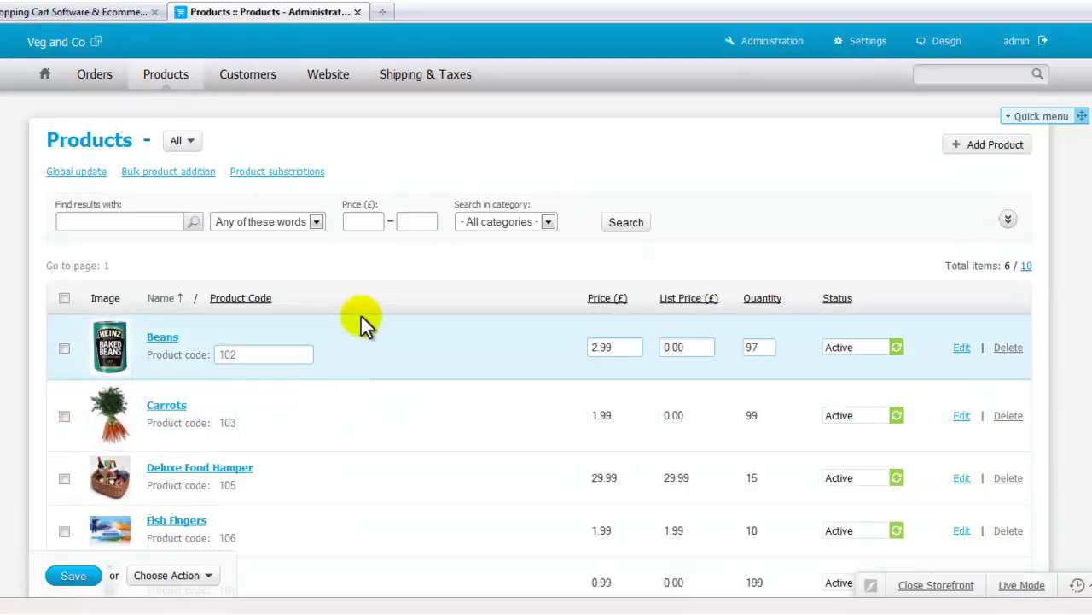
scroll(361, 315, down, 1)
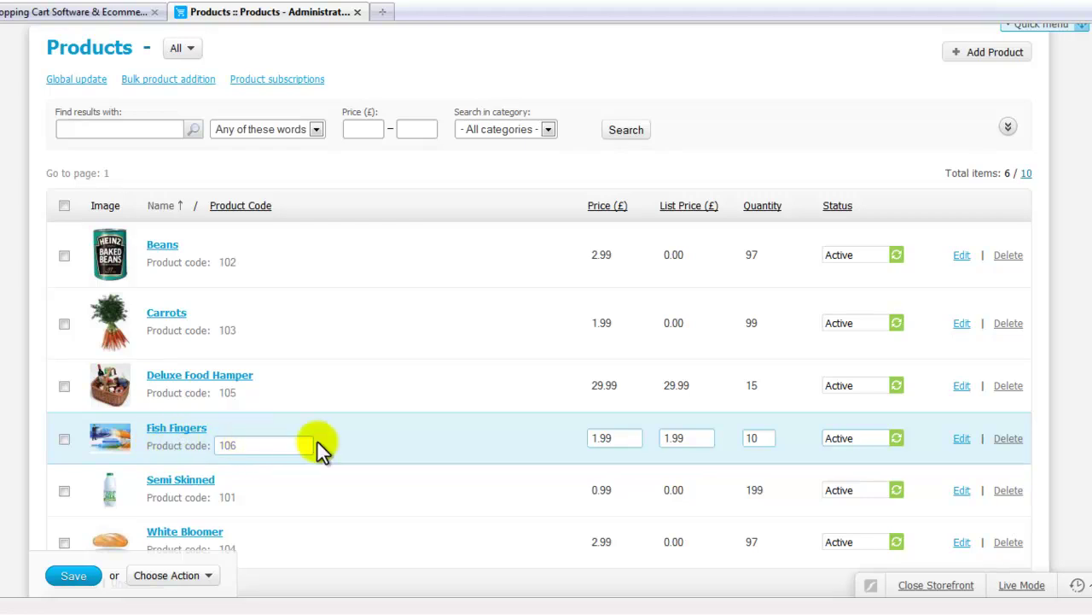
scroll(722, 447, down, 1)
scroll(720, 441, up, 1)
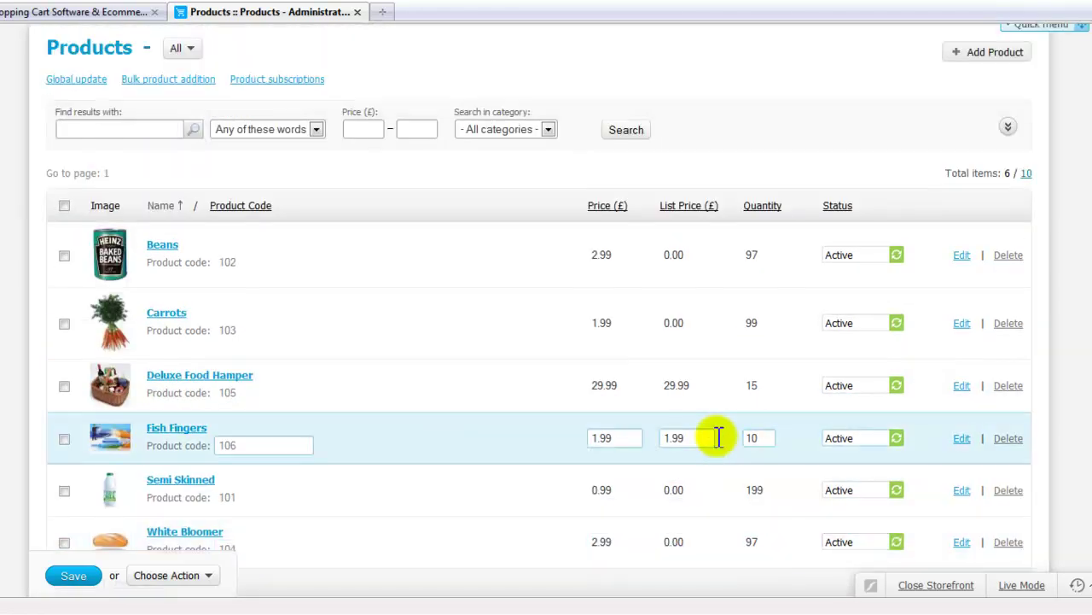
- Switch to the storefront, reload it and open the Fish Fingers product page in the Frozen Foods category
click(72, 12)
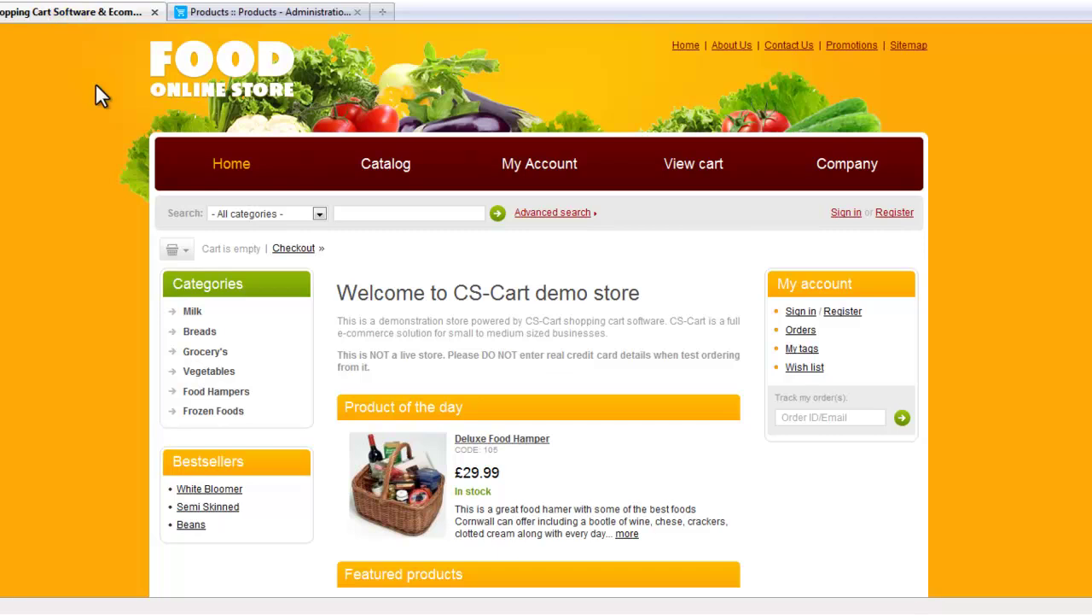
right_click(65, 245)
click(92, 294)
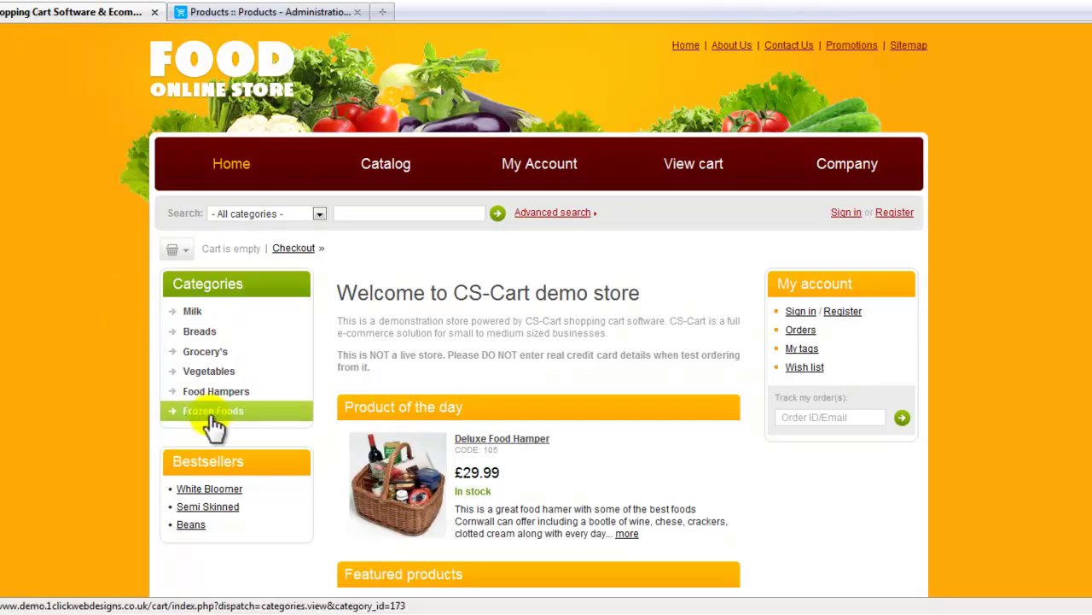
click(213, 418)
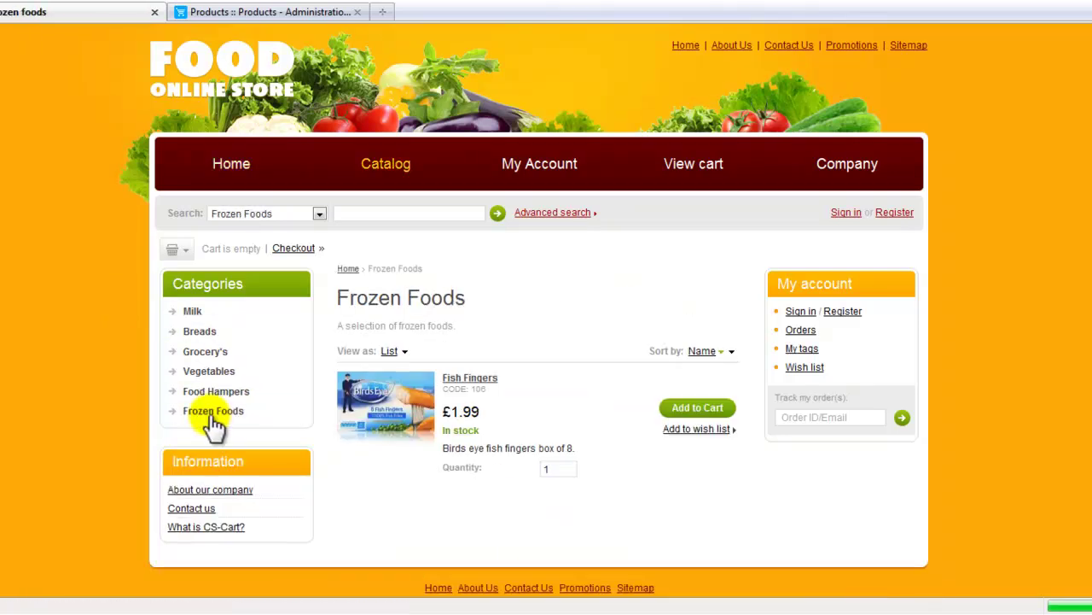
click(466, 382)
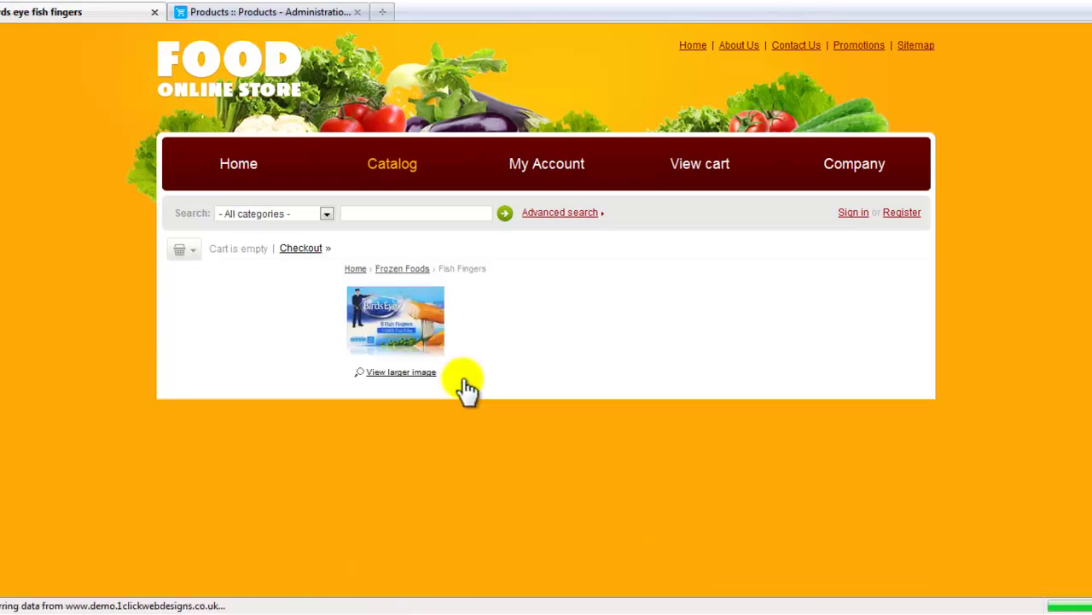
- Check the Fish Fingers description on the storefront page and view the enlarged product image
scroll(646, 375, down, 2)
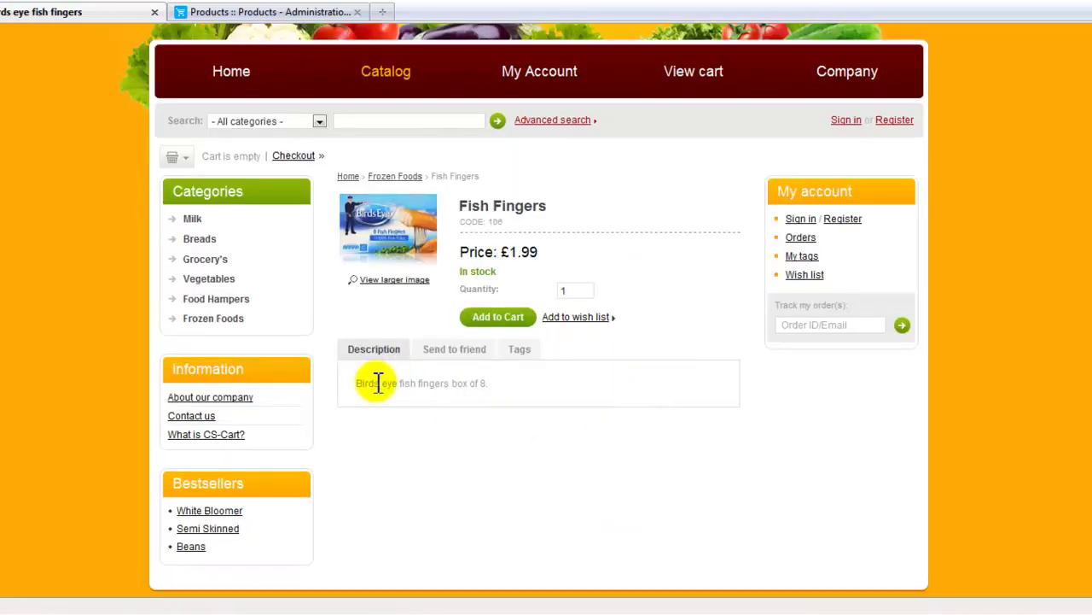
drag(399, 383, 463, 384)
click(480, 391)
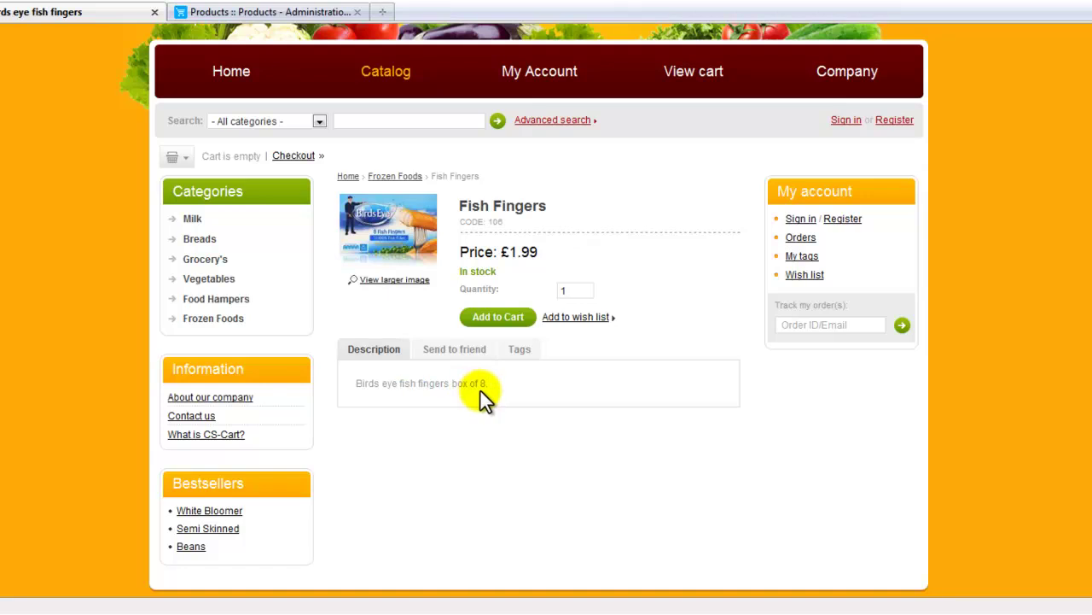
click(394, 243)
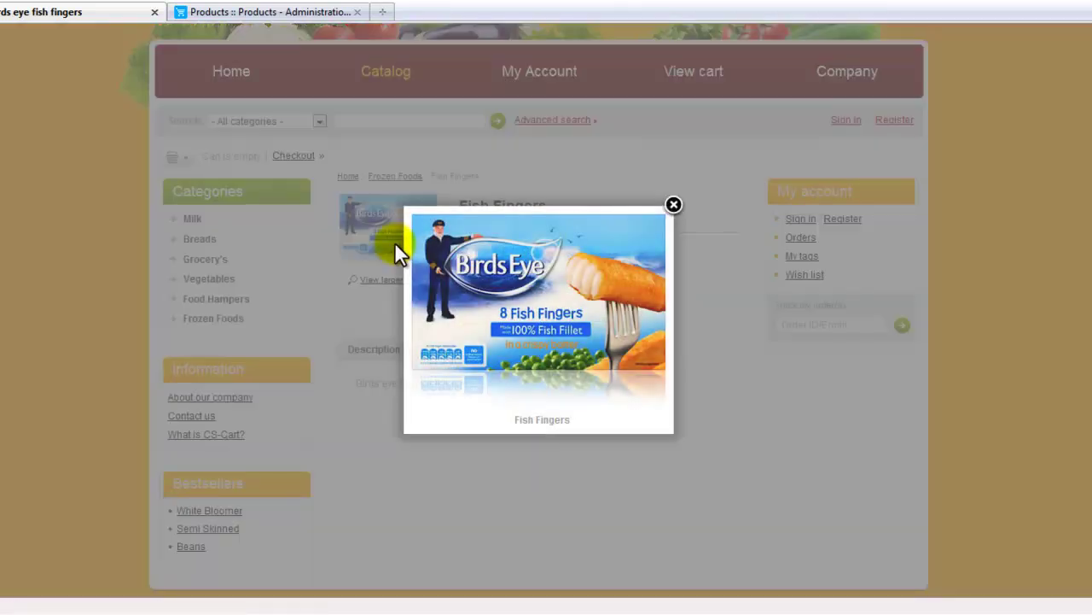
click(673, 205)
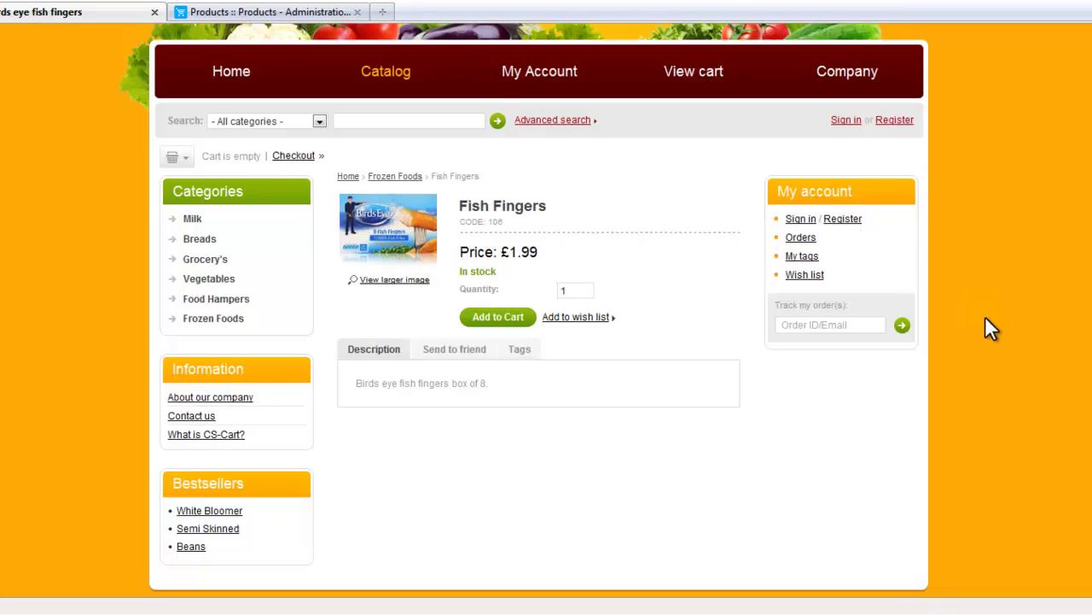
scroll(525, 310, up, 1)
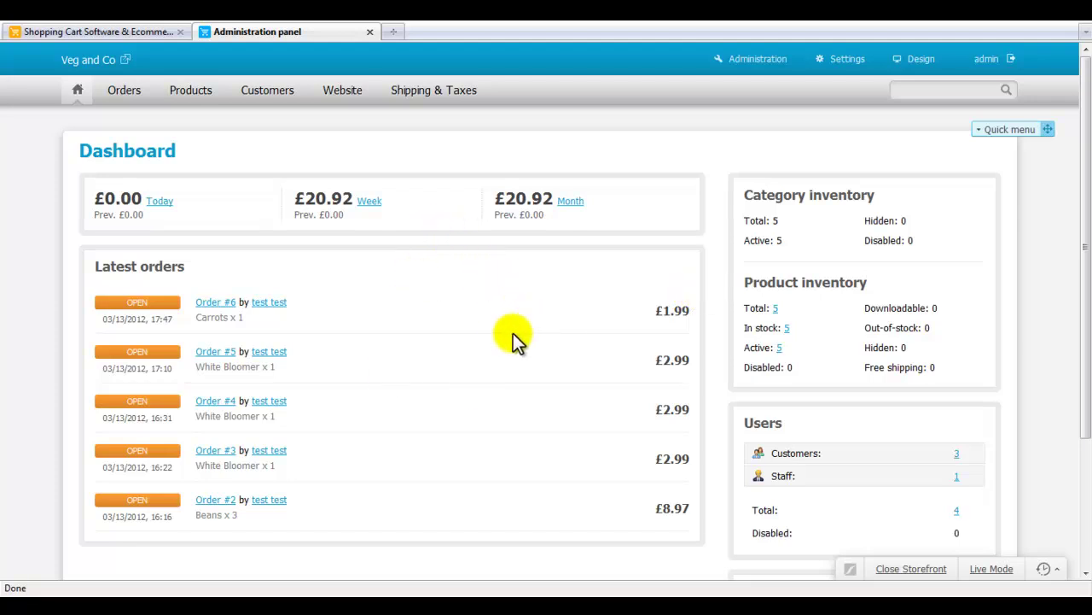
- Start a new category from the product categories list in the store's administration panel
click(191, 92)
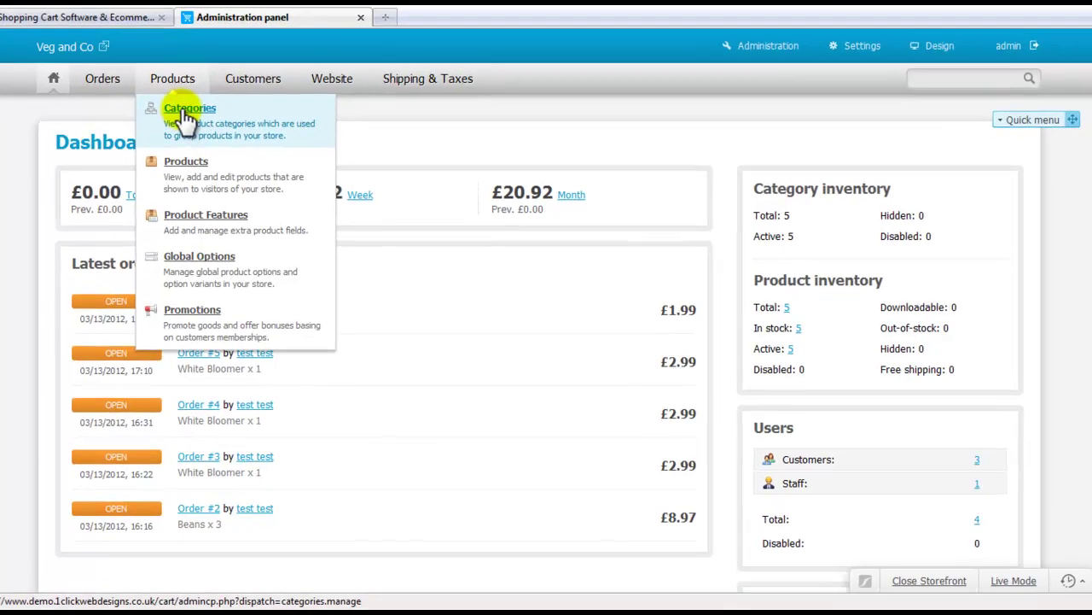
click(203, 119)
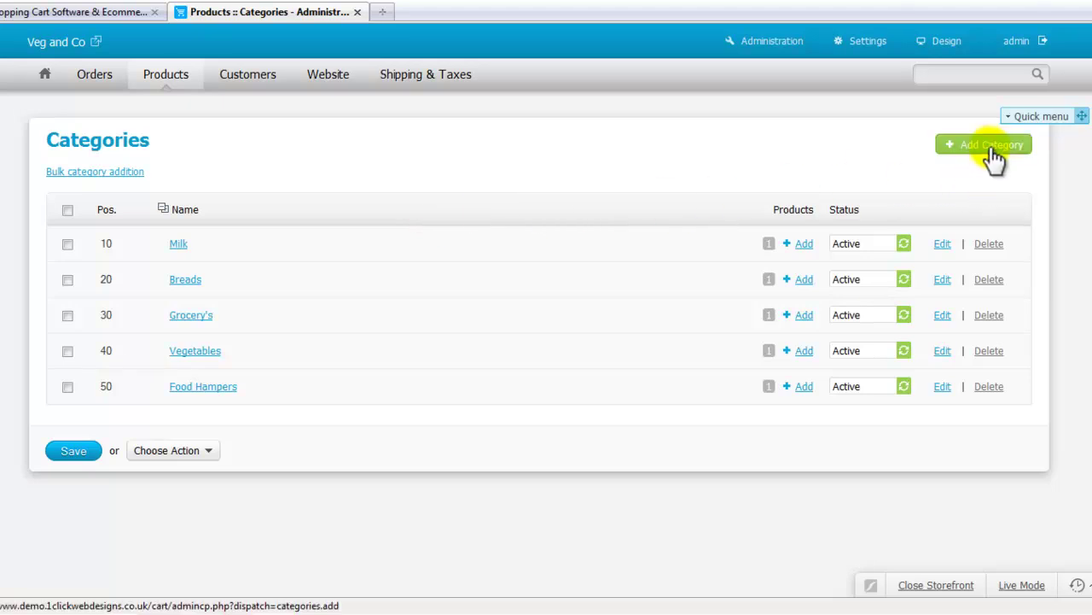
click(993, 147)
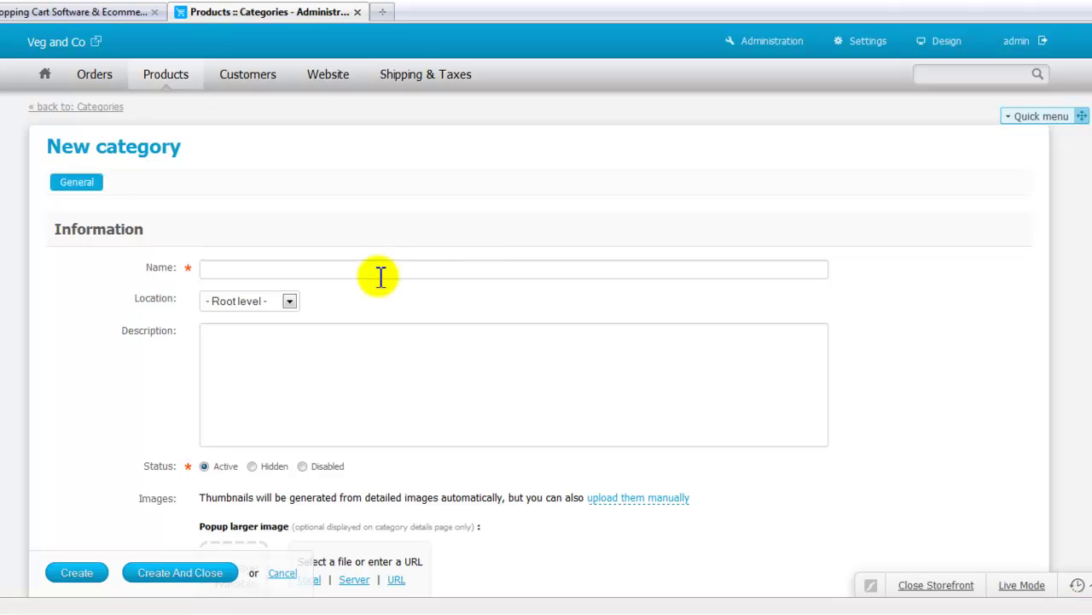
- Name the category "Frozen Foods" and enter the description "A selection of frozen foods."
click(246, 272)
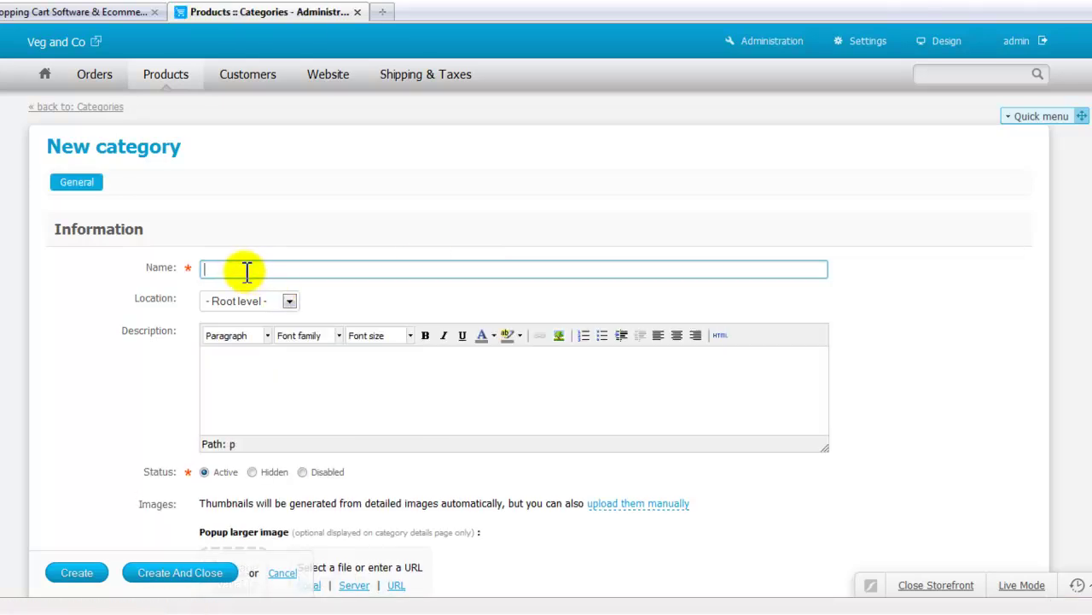
text(Fro)
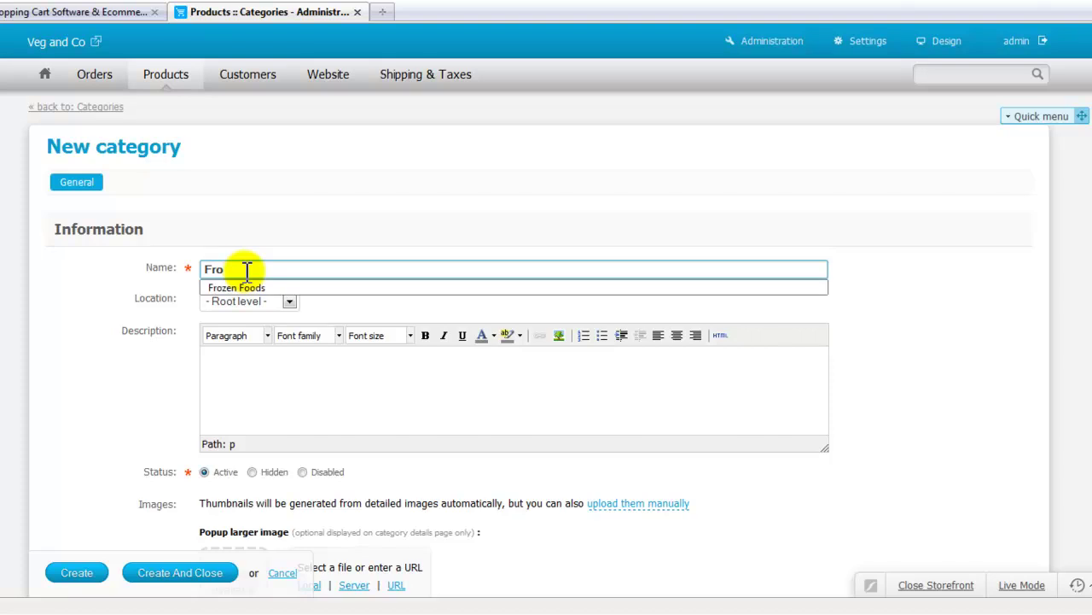
text(zen Foods)
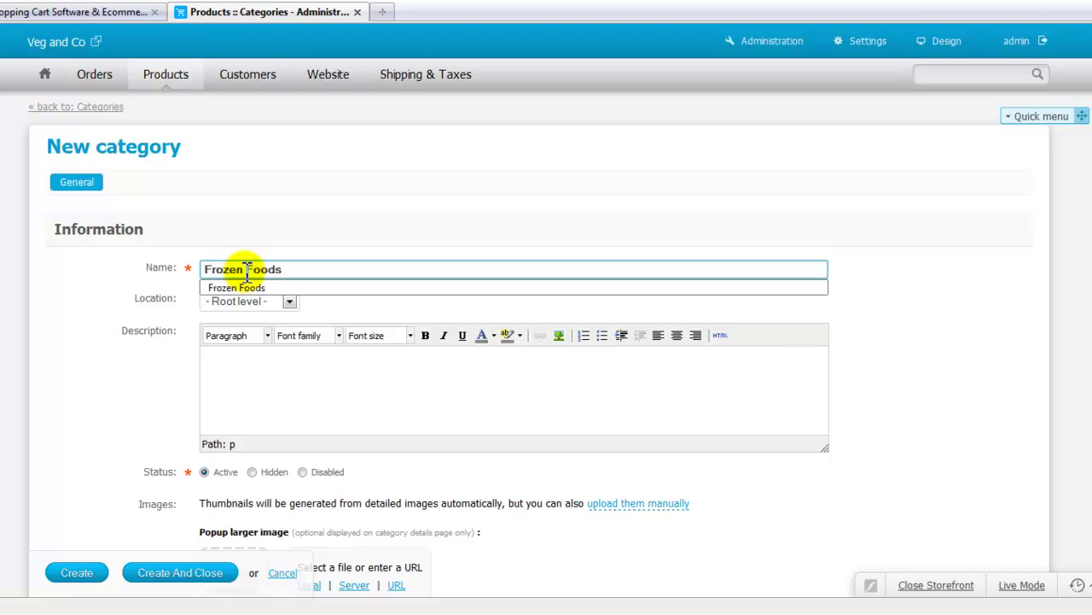
click(246, 367)
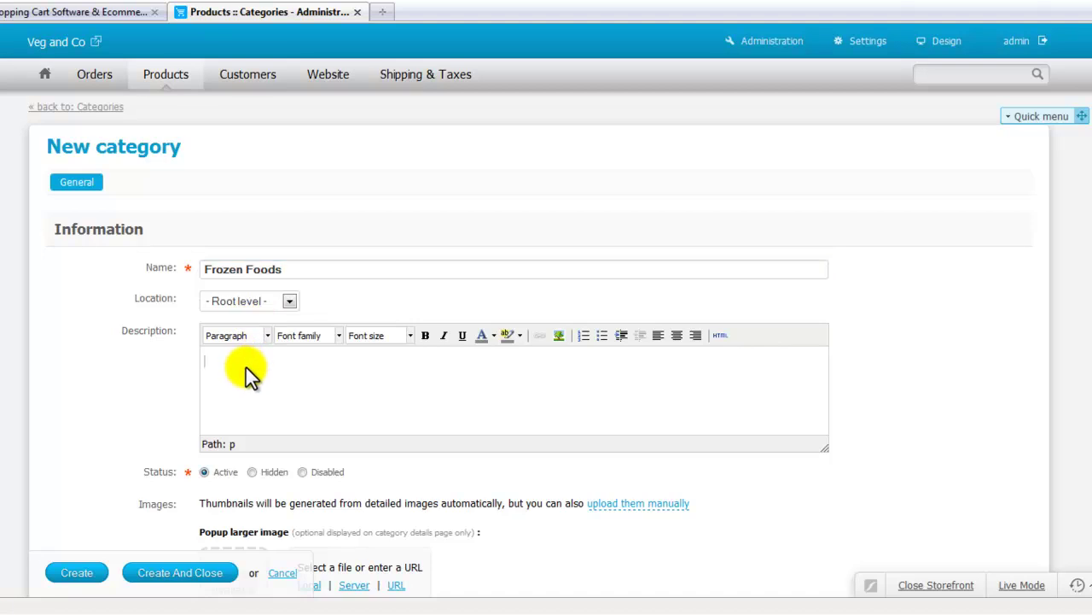
text(A selection of frozen foods.)
- Set the category's SEO page title to "Frozen foods" and its meta description to "A selction of frozen foods"
scroll(257, 363, down, 2)
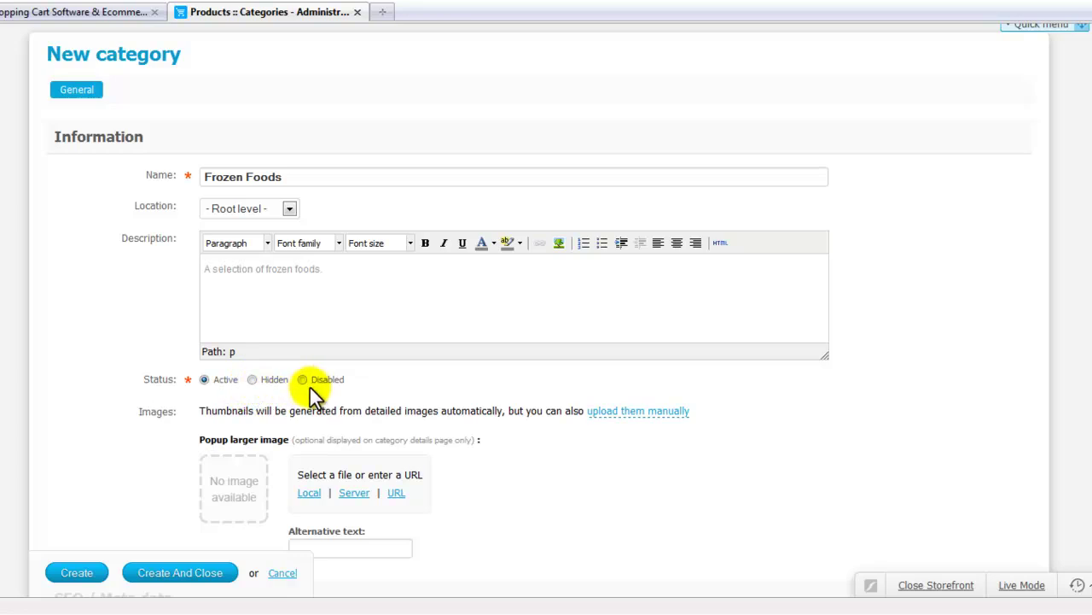
scroll(318, 385, down, 2)
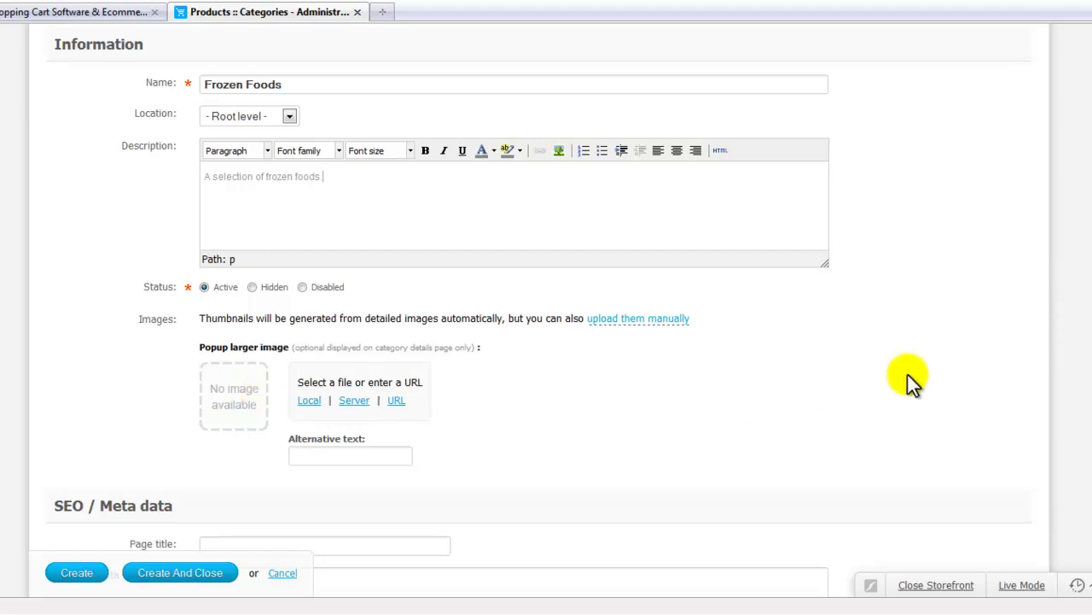
scroll(908, 375, down, 5)
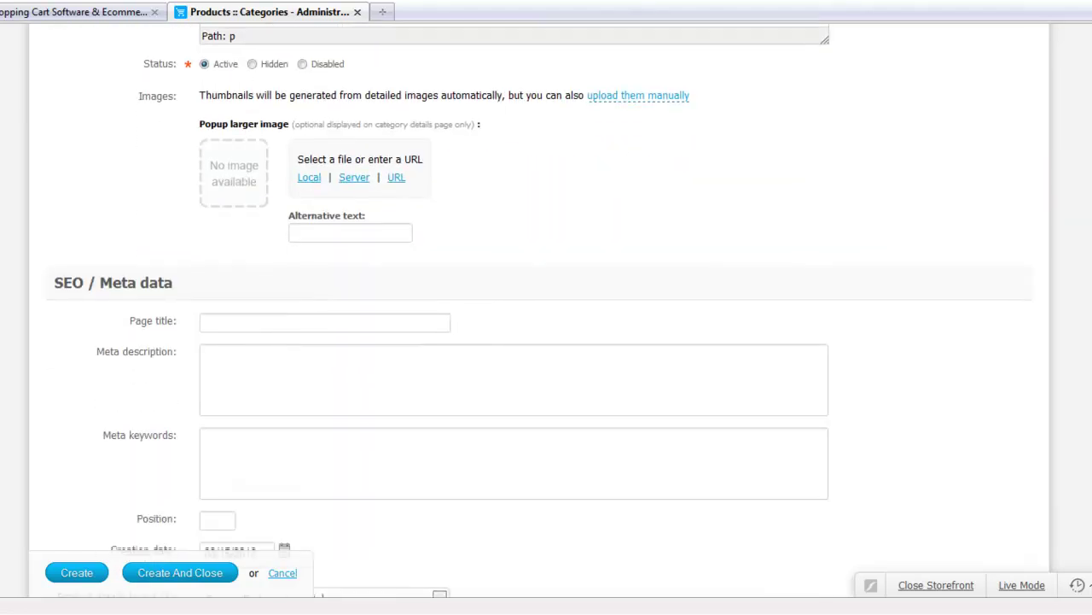
click(241, 296)
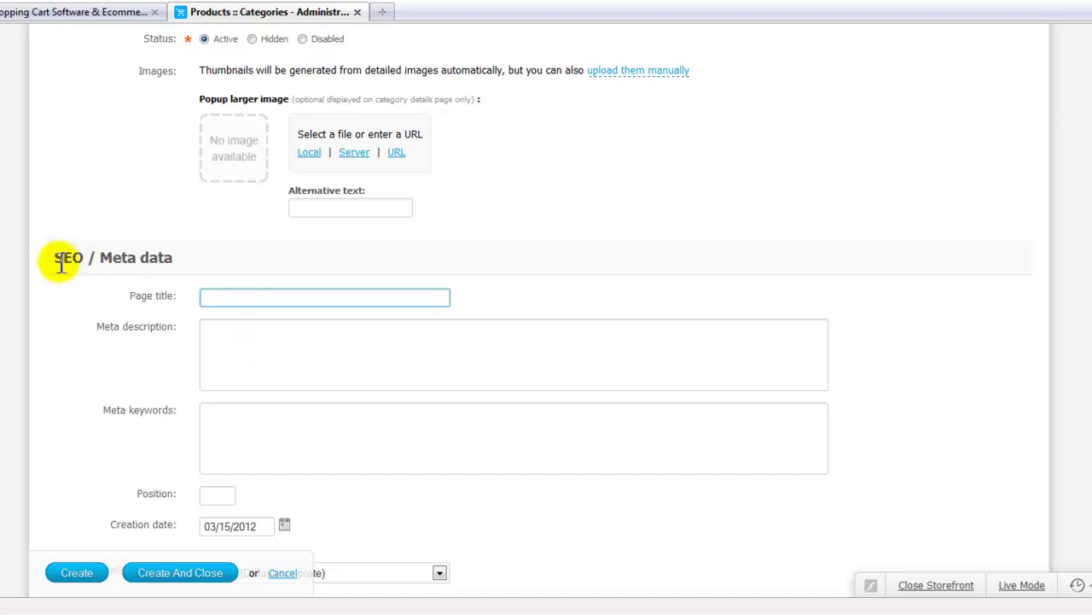
click(238, 297)
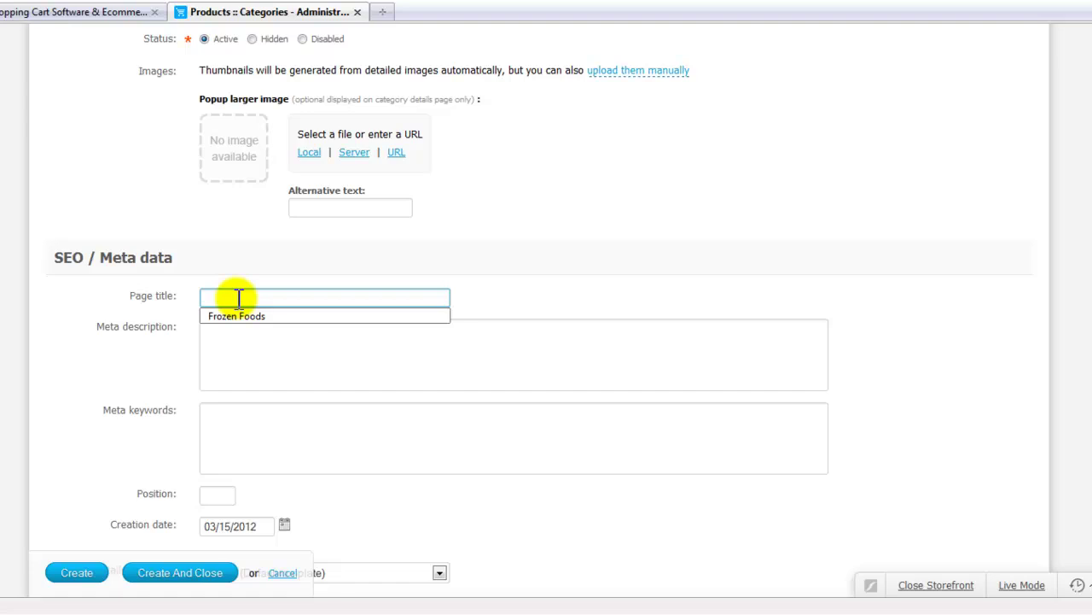
text(Frozen foods)
click(256, 353)
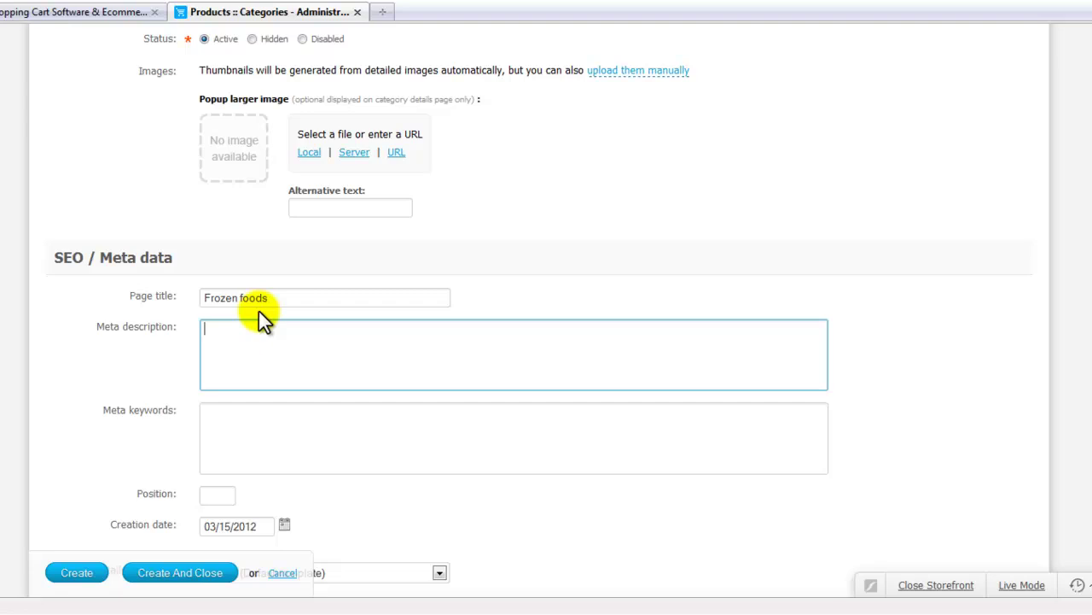
text(A selction of frozen foods)
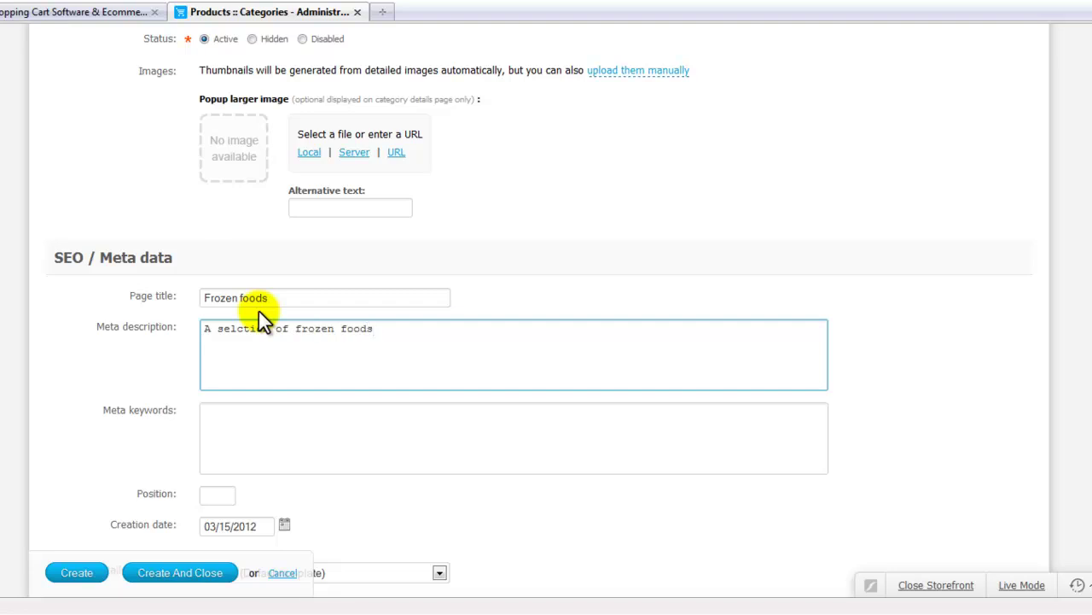
- Create the Frozen Foods category, closing its form, and switch to the storefront to check its category list
scroll(429, 273, down, 4)
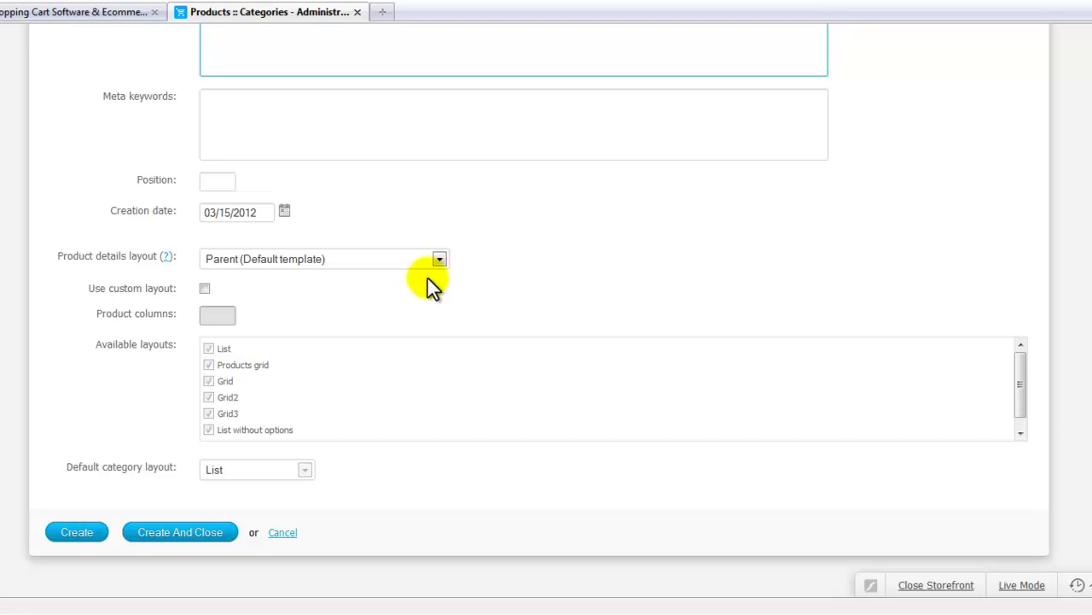
click(142, 536)
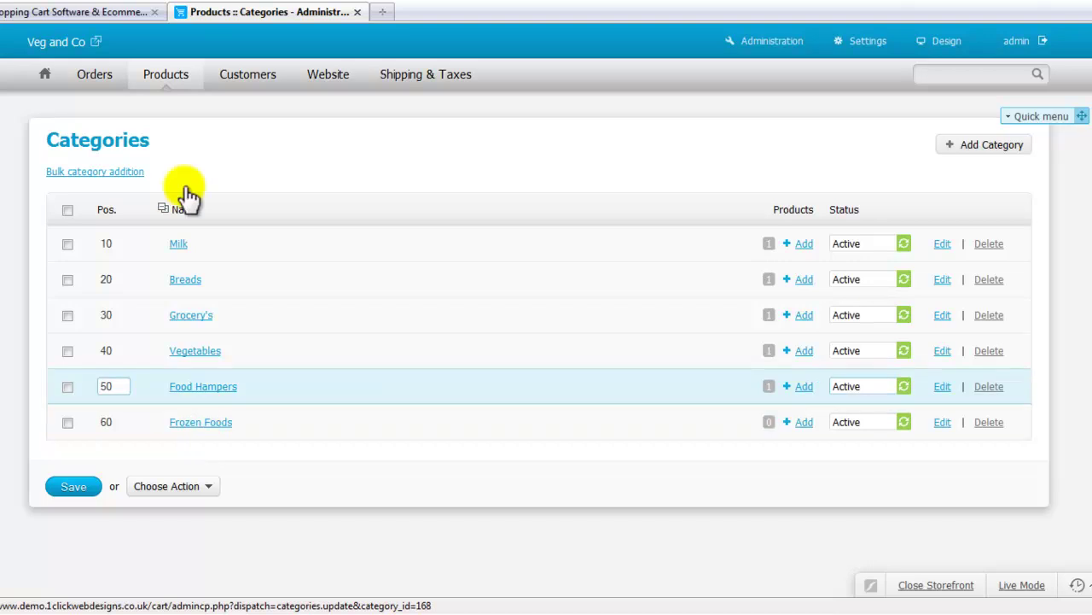
click(90, 12)
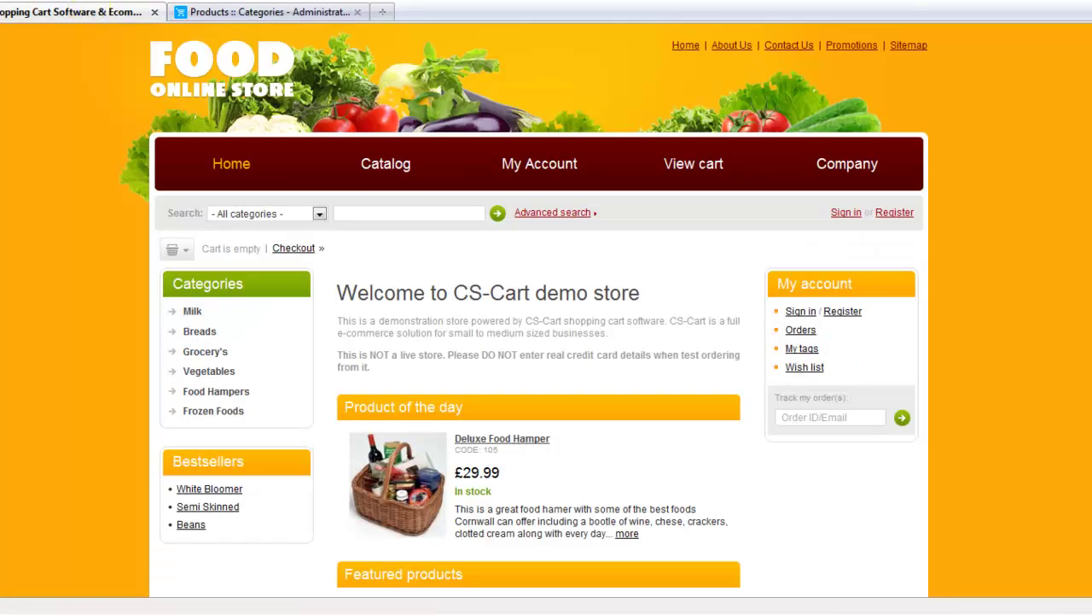